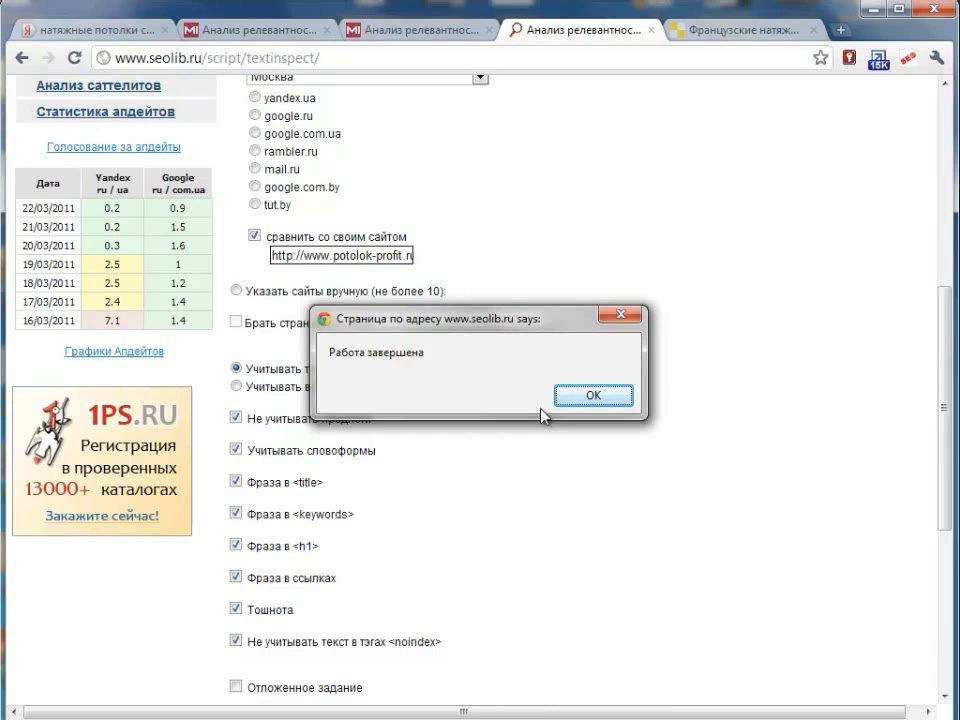
Step: Dismiss the completion notice and examine the competitor comparison table for "натяжные потолки стоимость", including phrase occurrences and tag columns
click(603, 396)
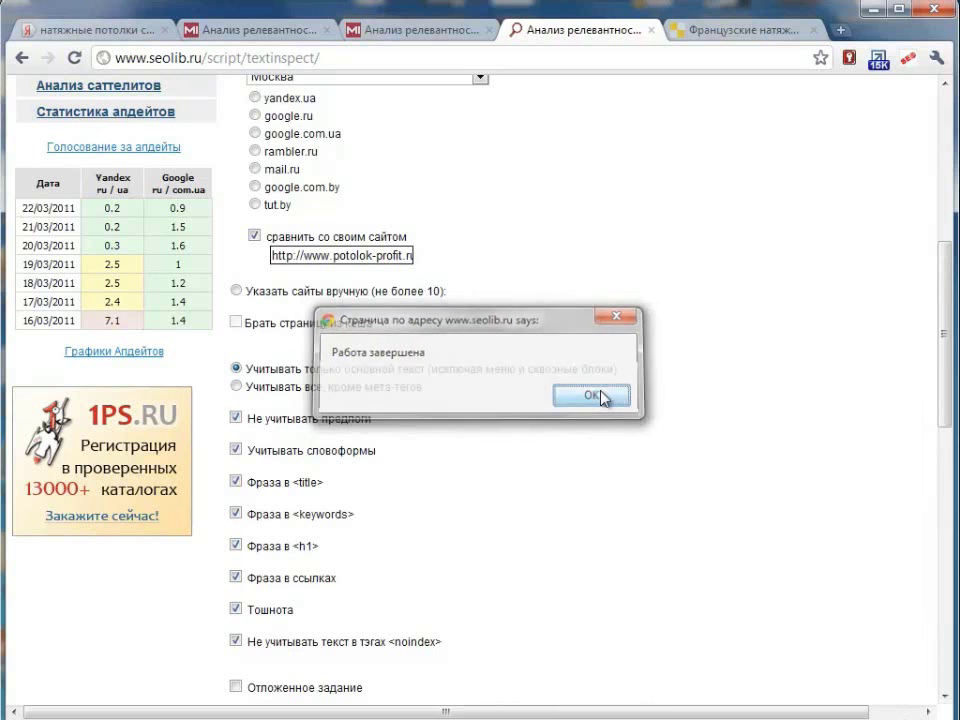
scroll(728, 484, down, 6)
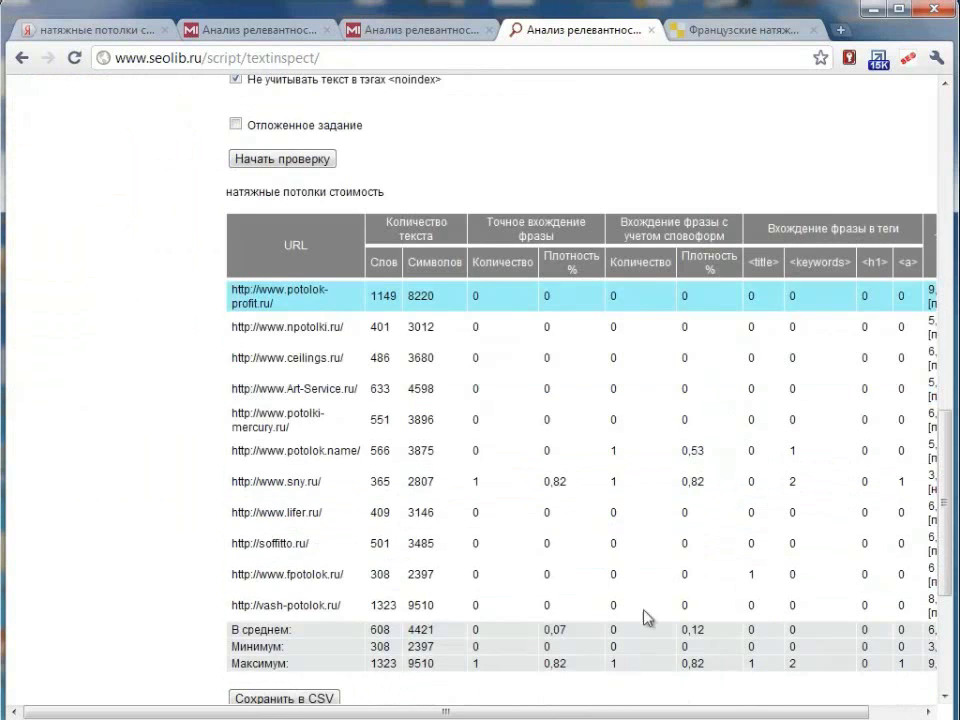
scroll(626, 716, right, 1)
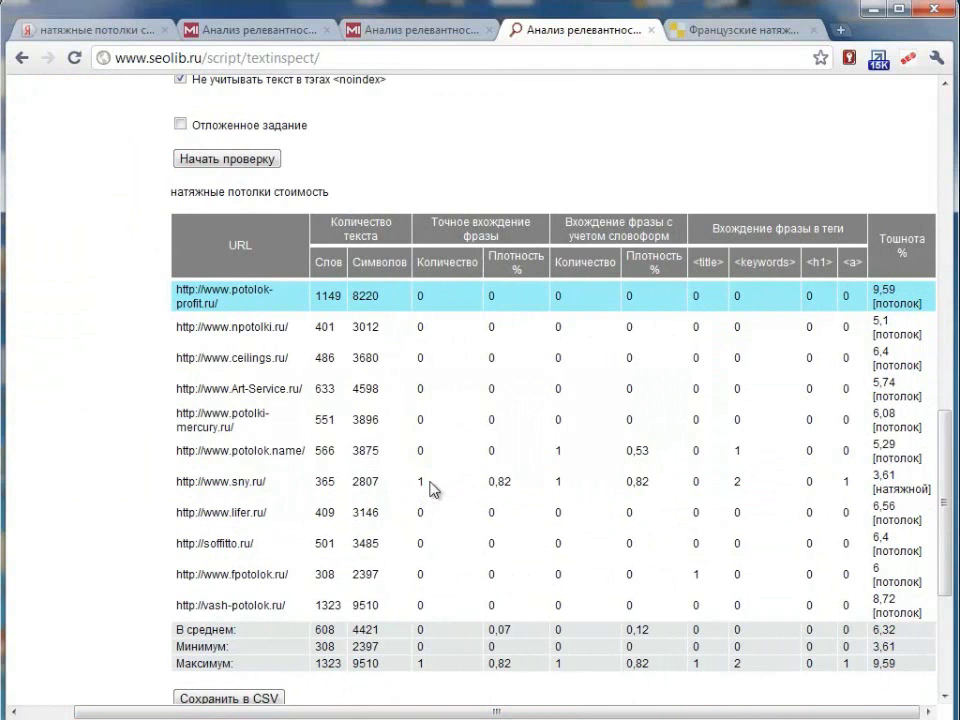
scroll(429, 150, up, 6)
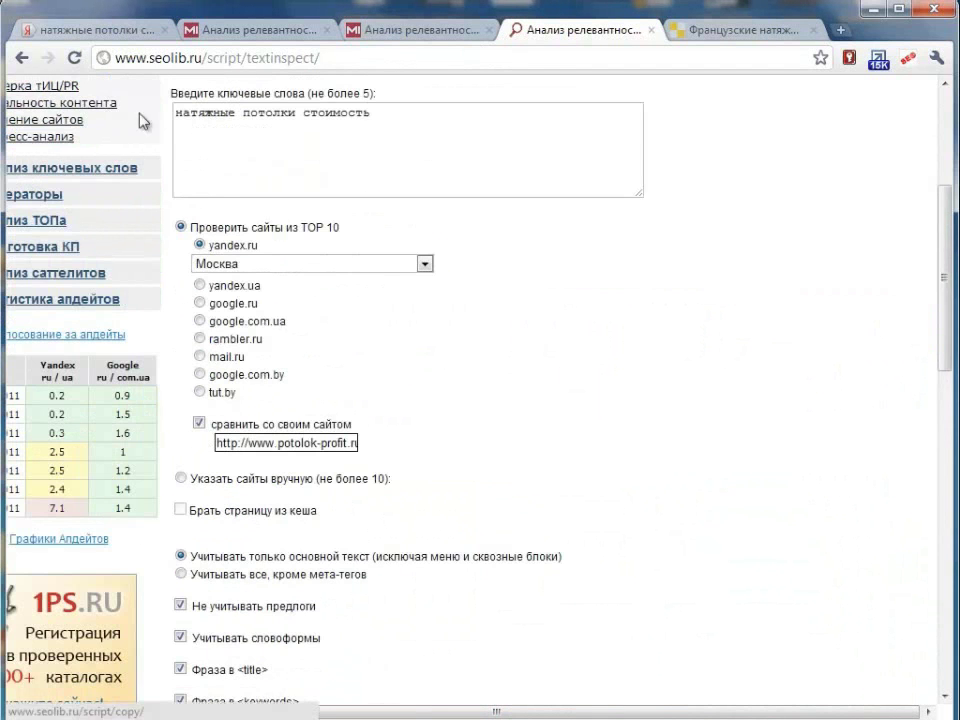
scroll(654, 439, down, 8)
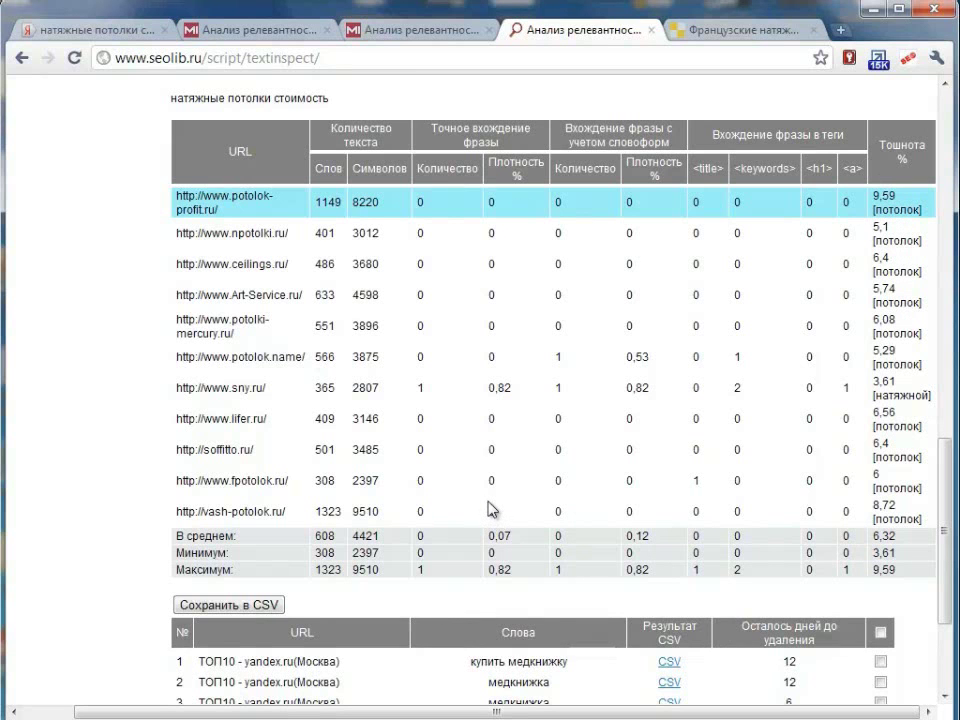
scroll(490, 510, up, 1)
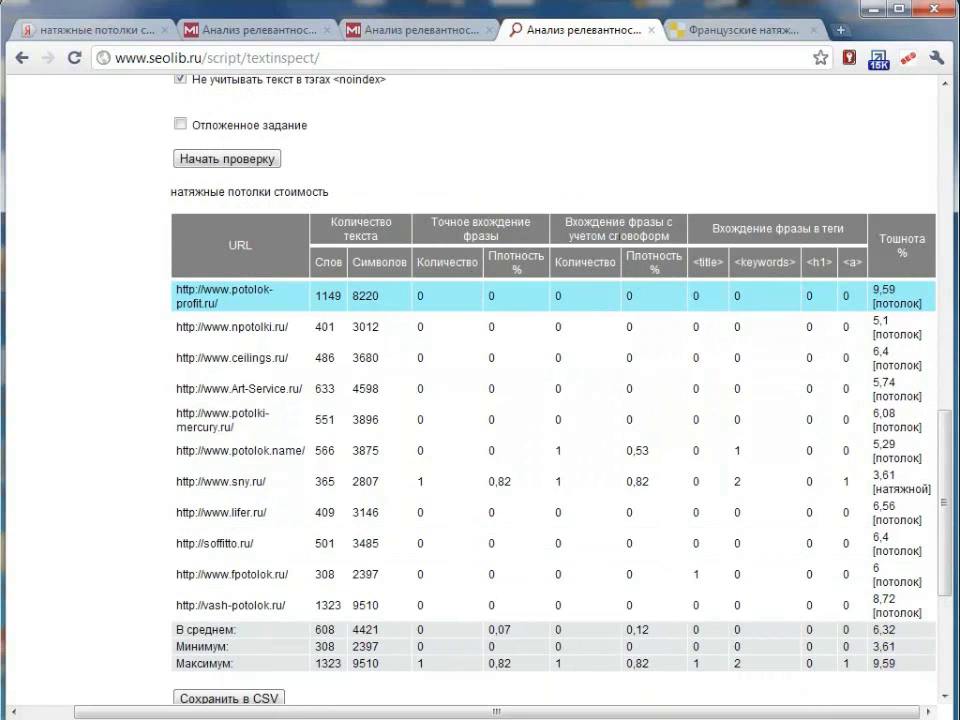
double_click(701, 298)
click(735, 386)
Step: Review the MegaIndex relevance report for potolok-profit.ru, examining the title and body keyword occurrences and the recommended percentages
click(450, 30)
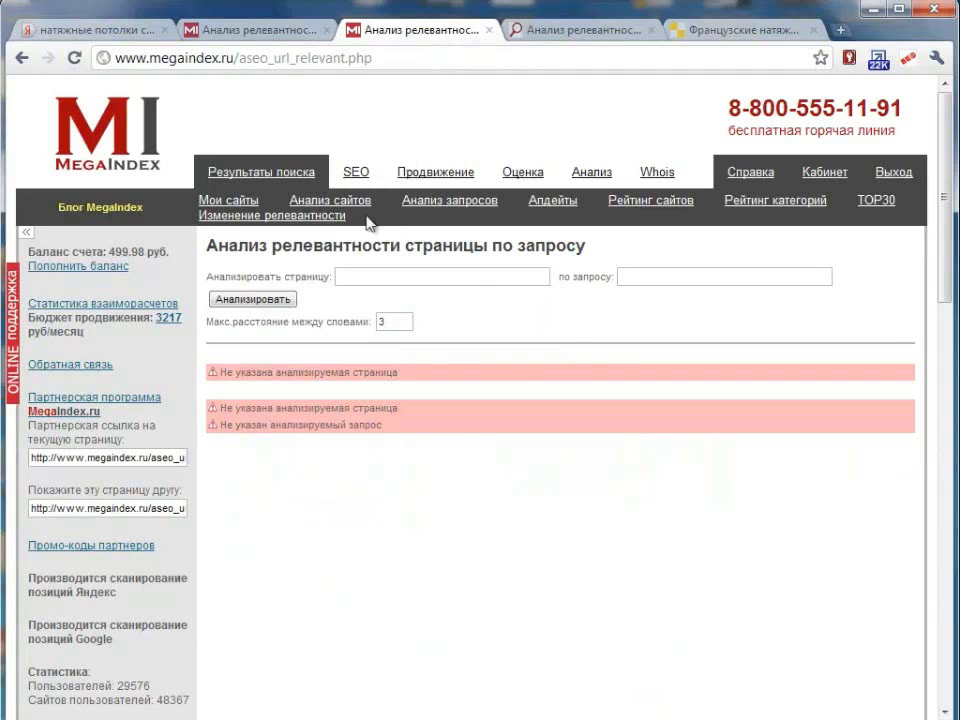
click(256, 30)
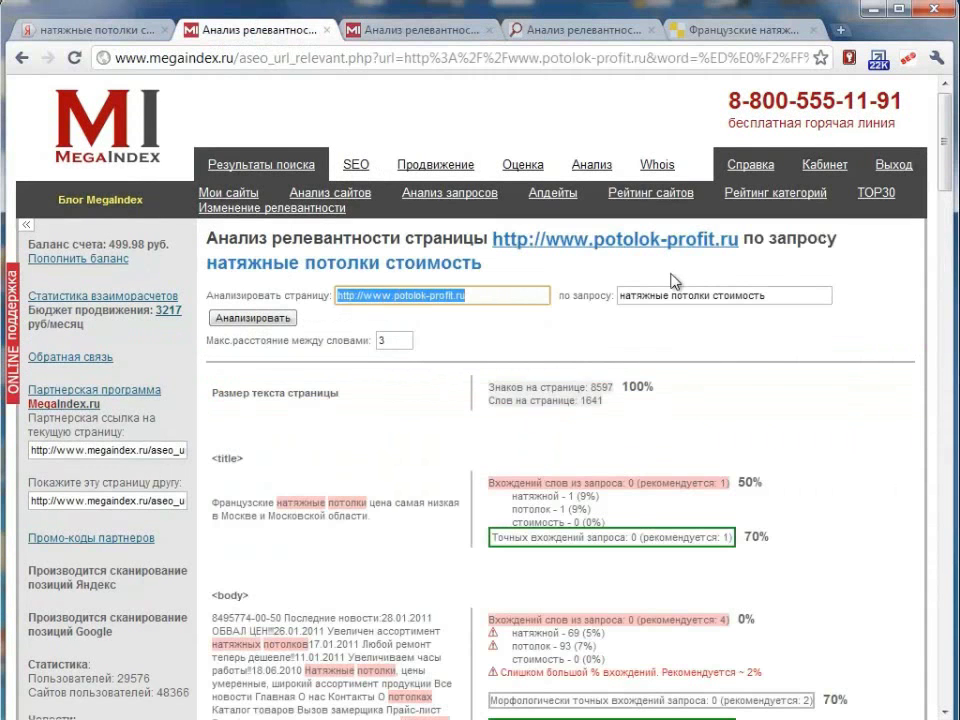
scroll(630, 405, down, 2)
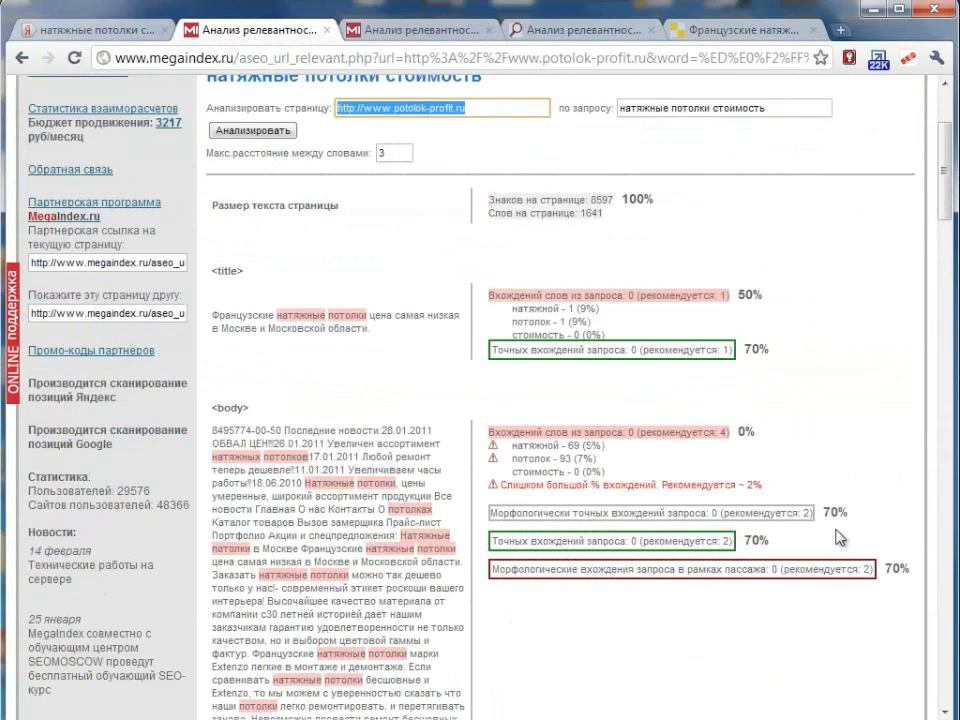
scroll(838, 537, down, 1)
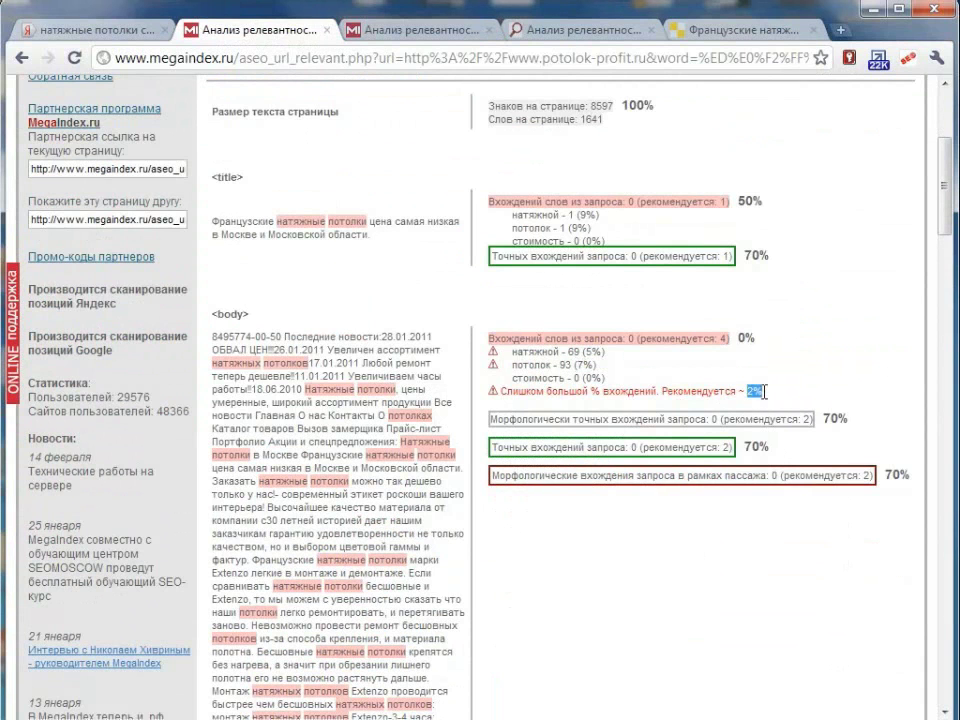
drag(778, 396, 748, 391)
click(498, 271)
scroll(673, 591, down, 5)
scroll(672, 591, up, 8)
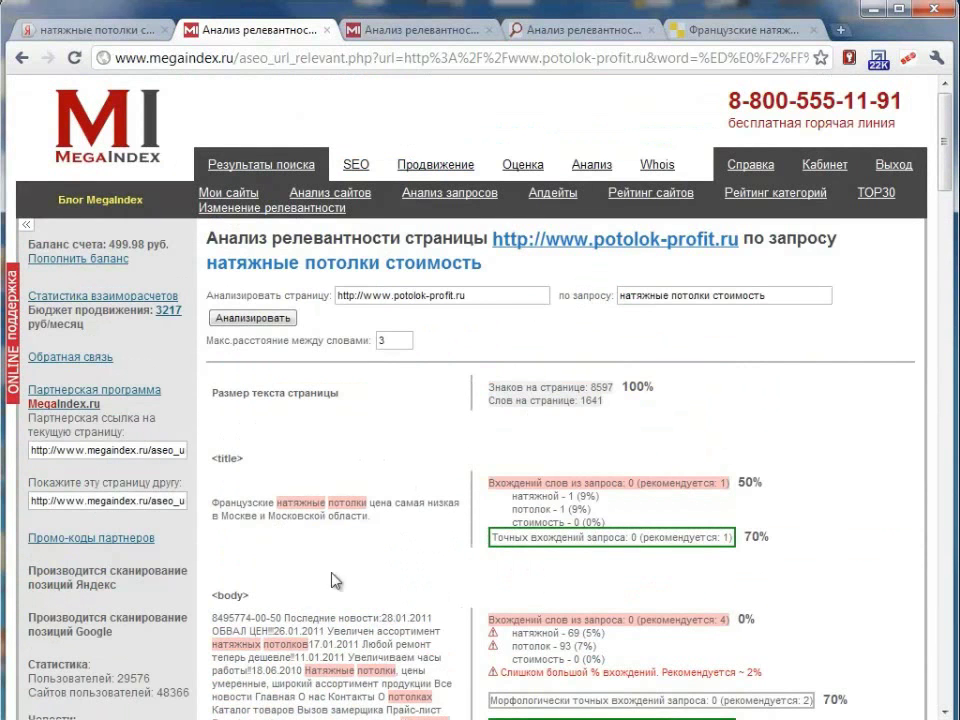
scroll(314, 523, down, 3)
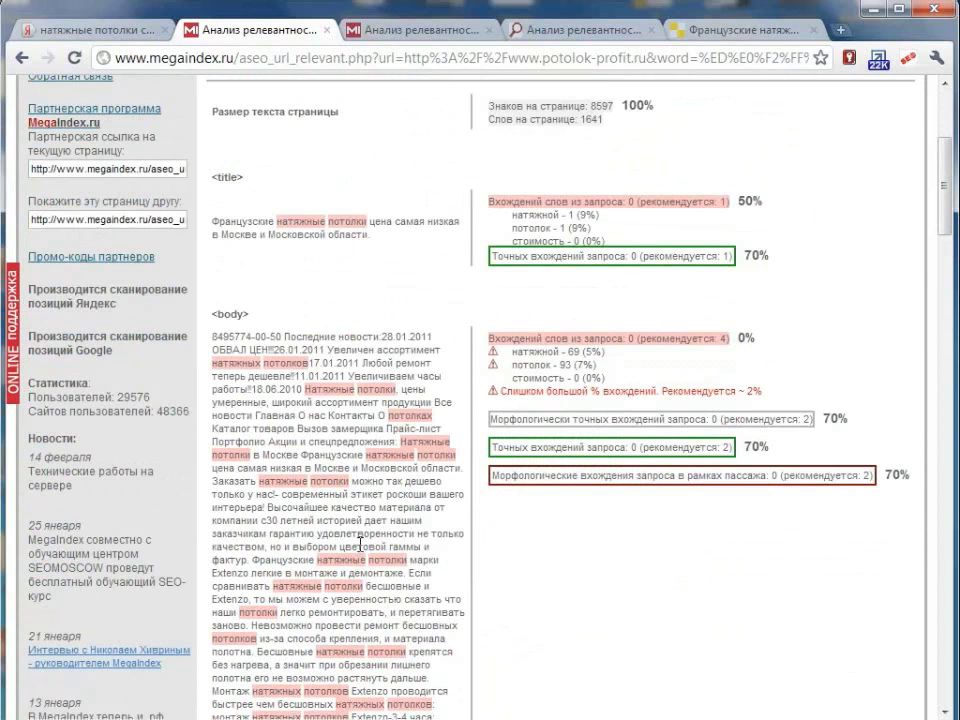
scroll(360, 546, up, 3)
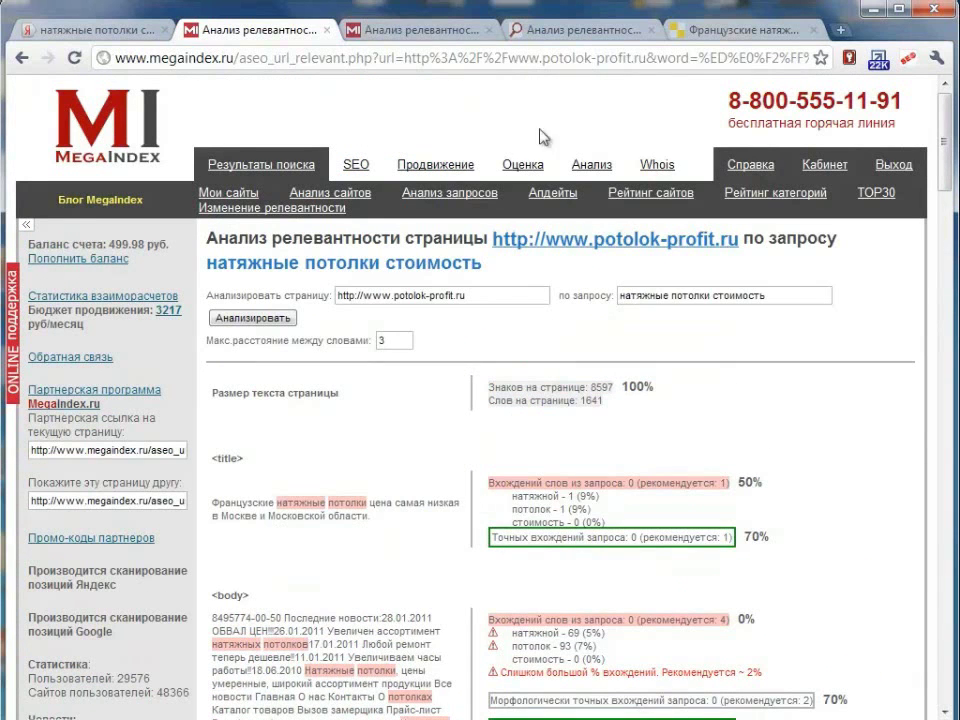
click(428, 31)
click(696, 31)
click(564, 32)
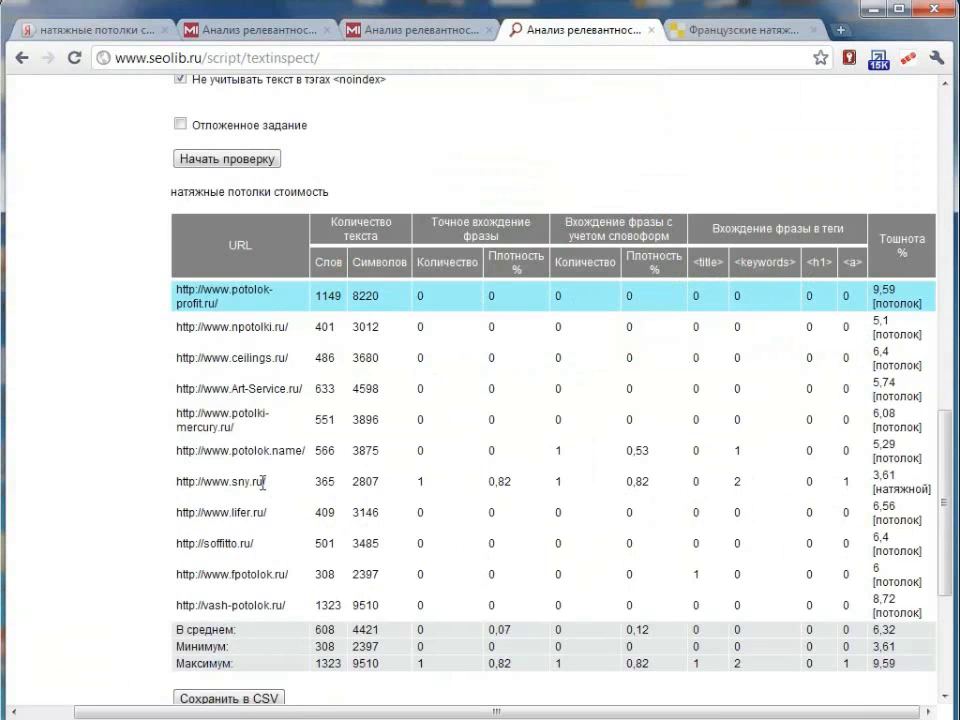
drag(263, 482, 206, 485)
key(ctrl+c)
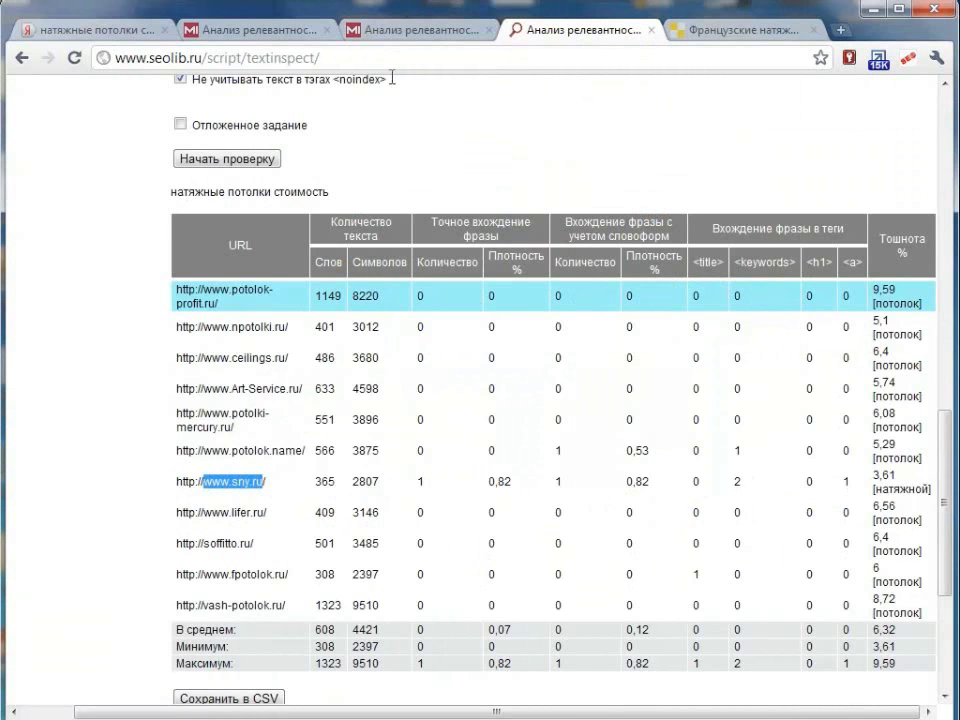
click(403, 38)
click(381, 276)
key(ctrl+v)
click(242, 32)
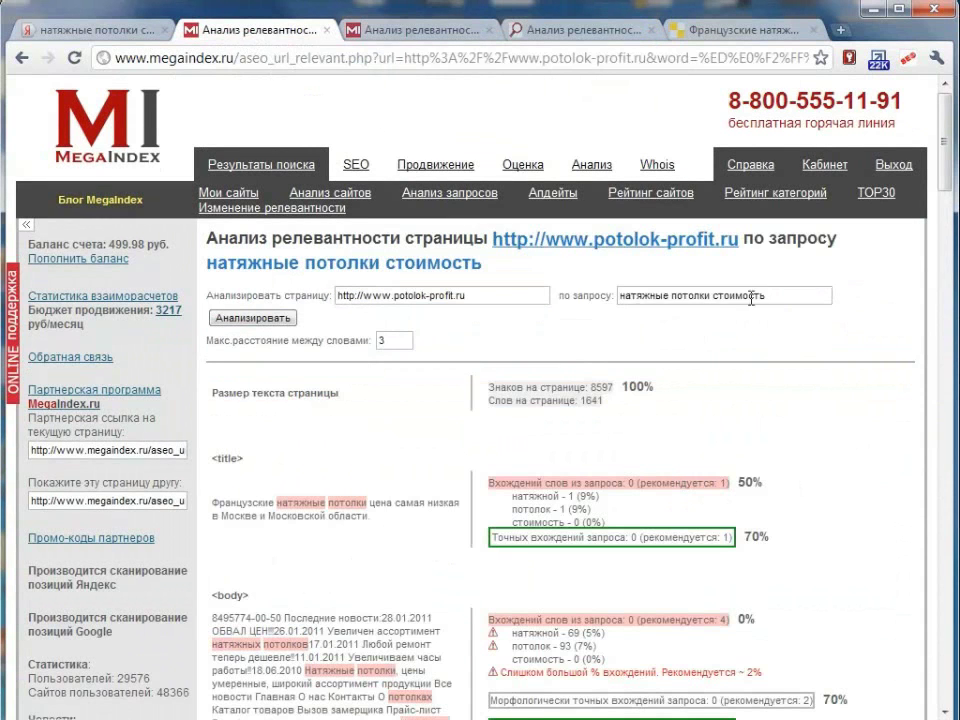
drag(762, 295, 592, 297)
key(ctrl+c)
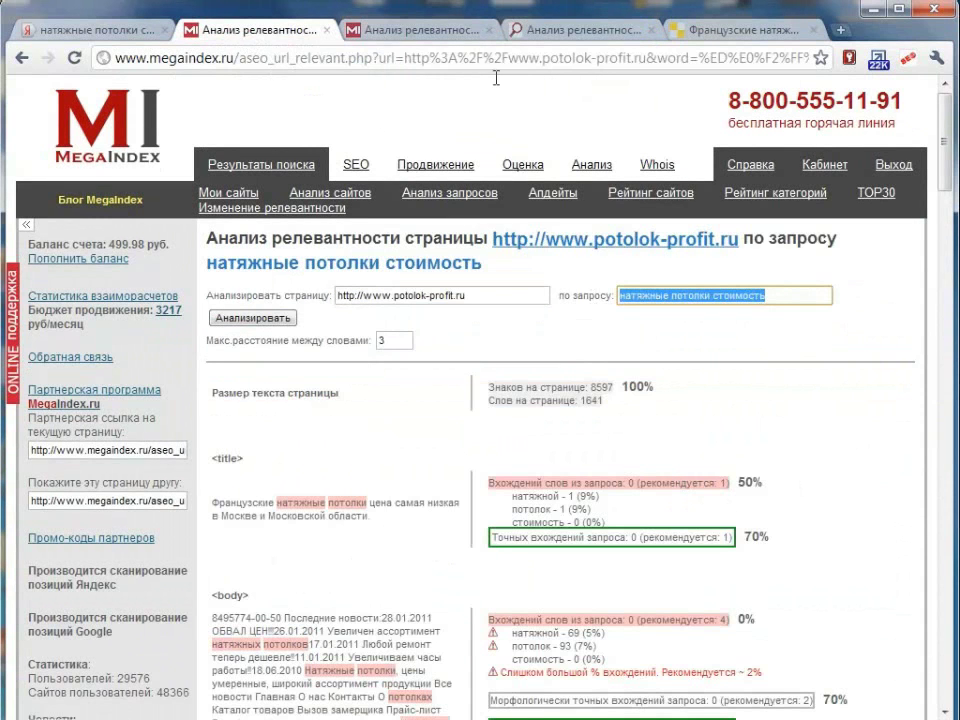
click(400, 30)
click(662, 276)
key(ctrl+v)
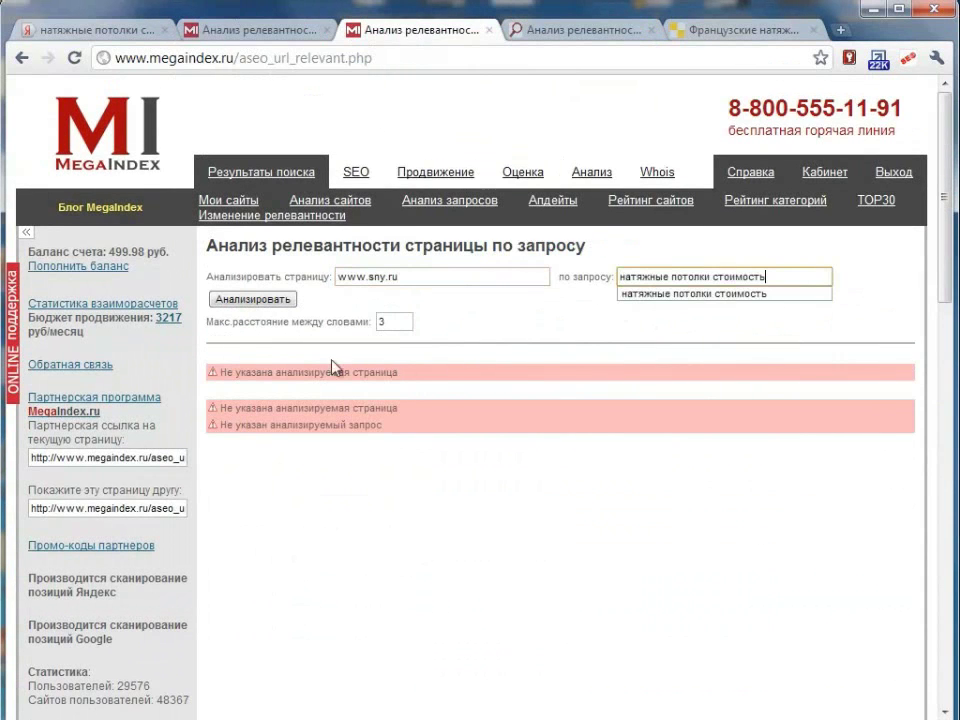
click(253, 300)
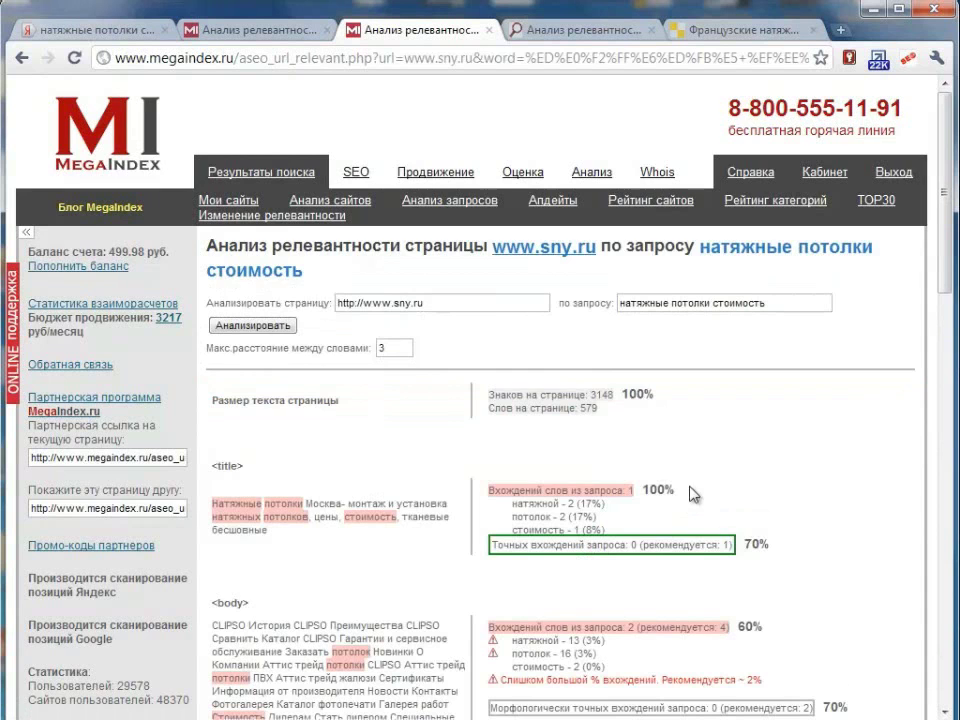
scroll(671, 471, down, 1)
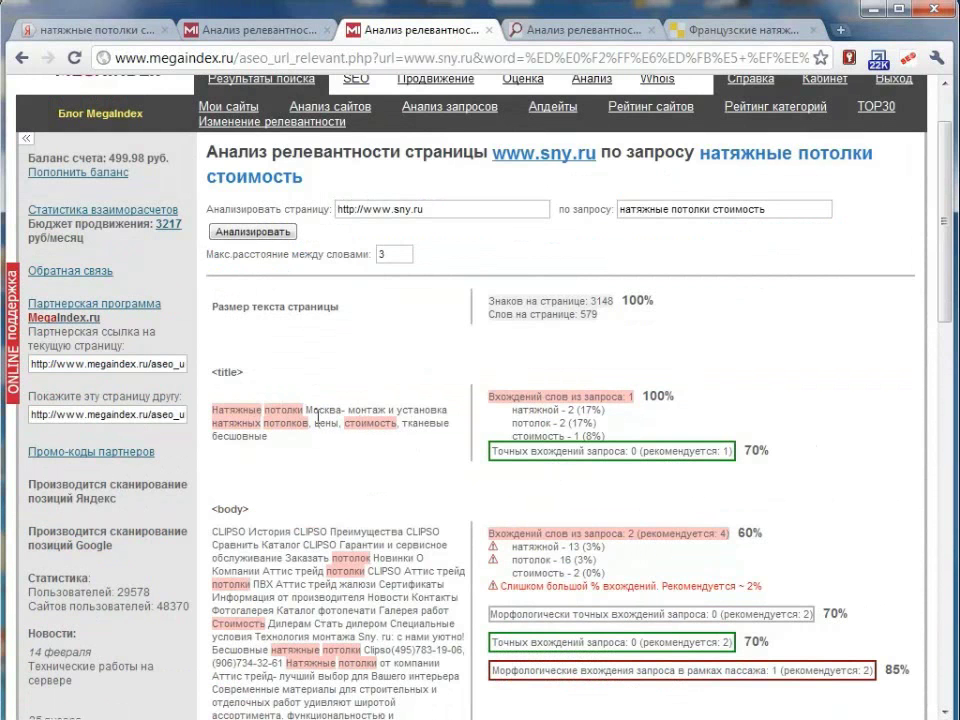
scroll(377, 444, down, 2)
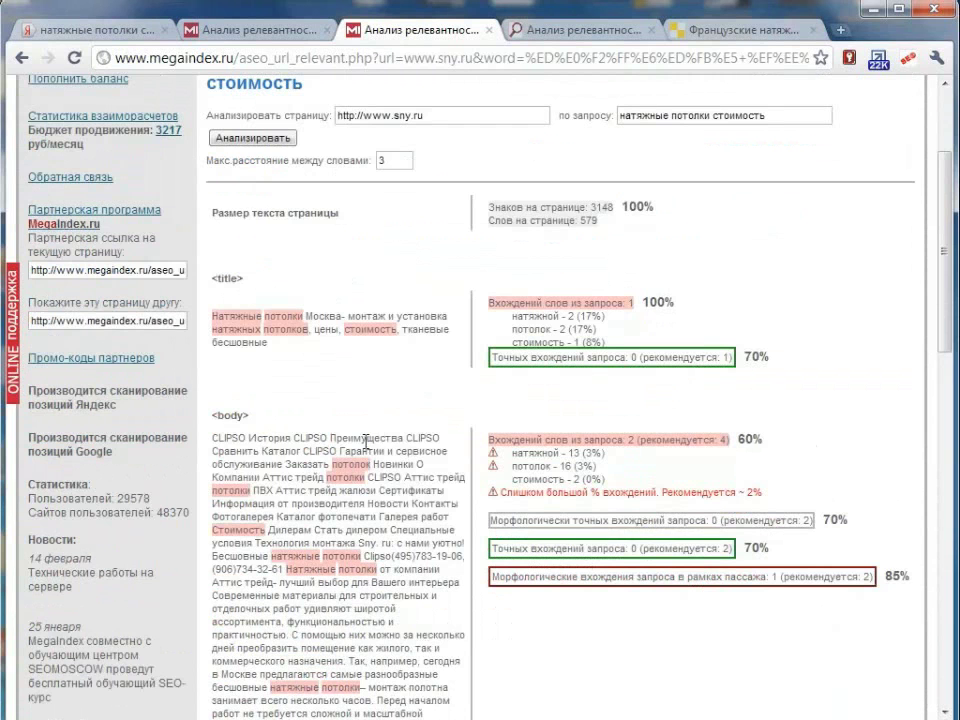
double_click(590, 454)
click(798, 492)
scroll(798, 492, down, 3)
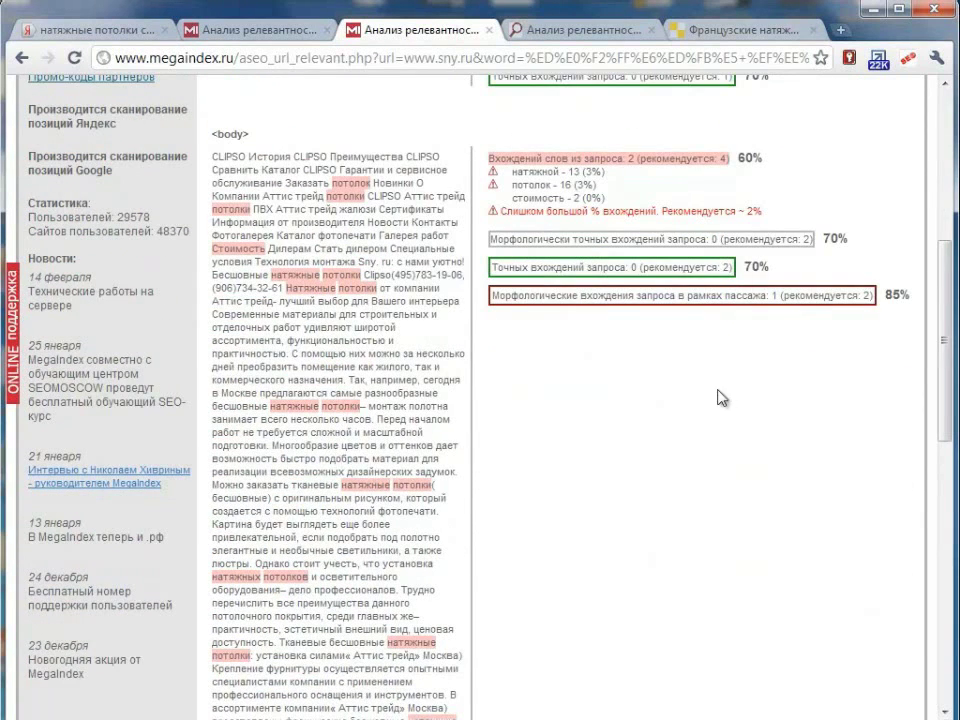
scroll(632, 418, up, 4)
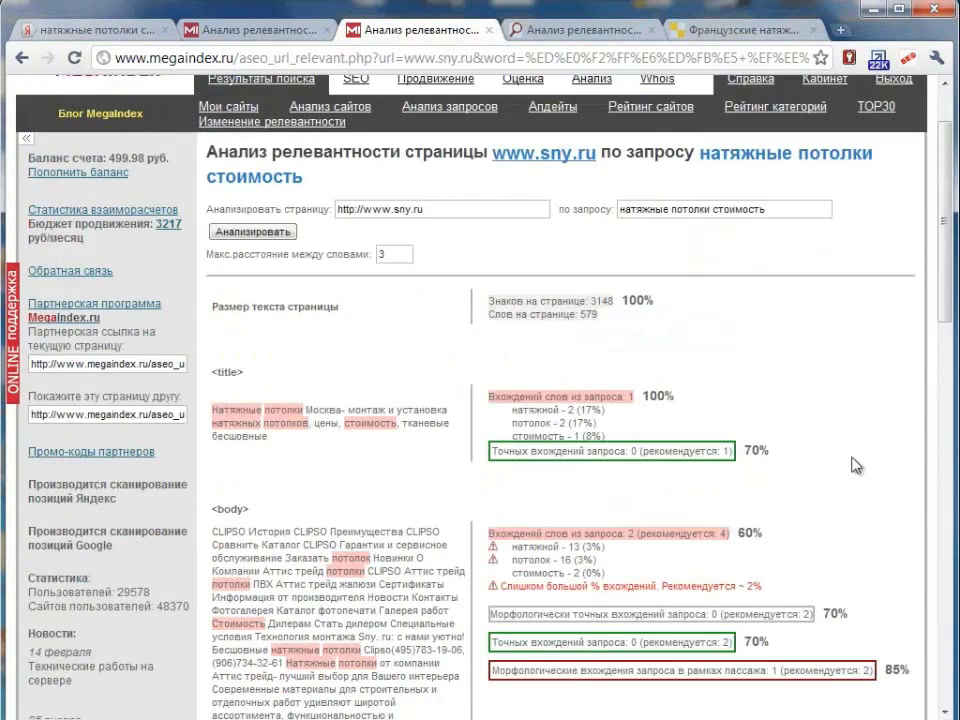
scroll(740, 650, down, 1)
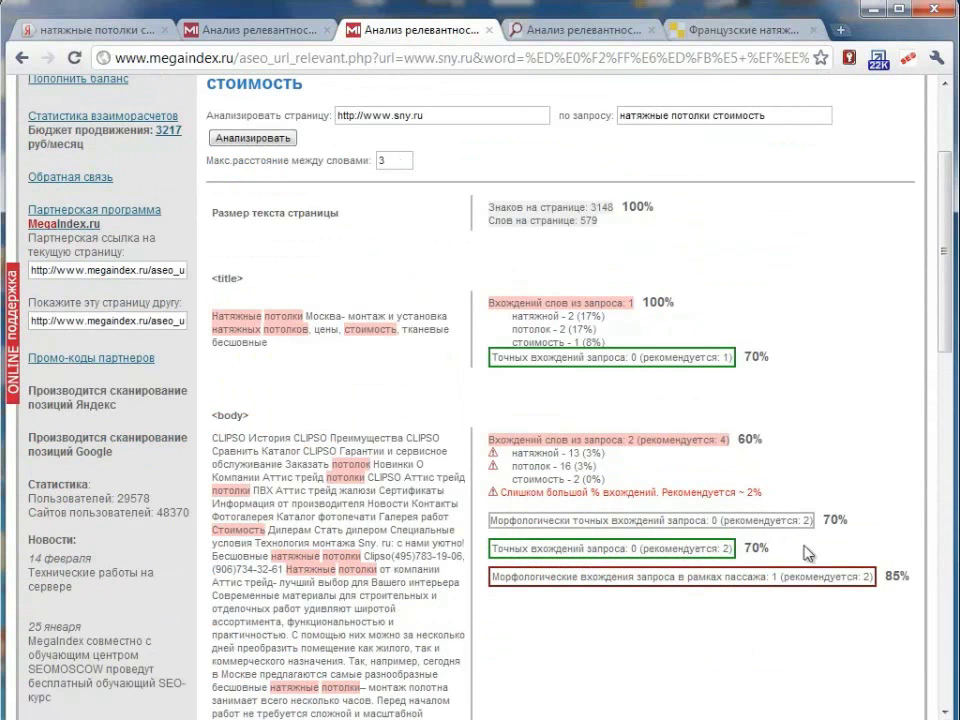
scroll(667, 452, up, 2)
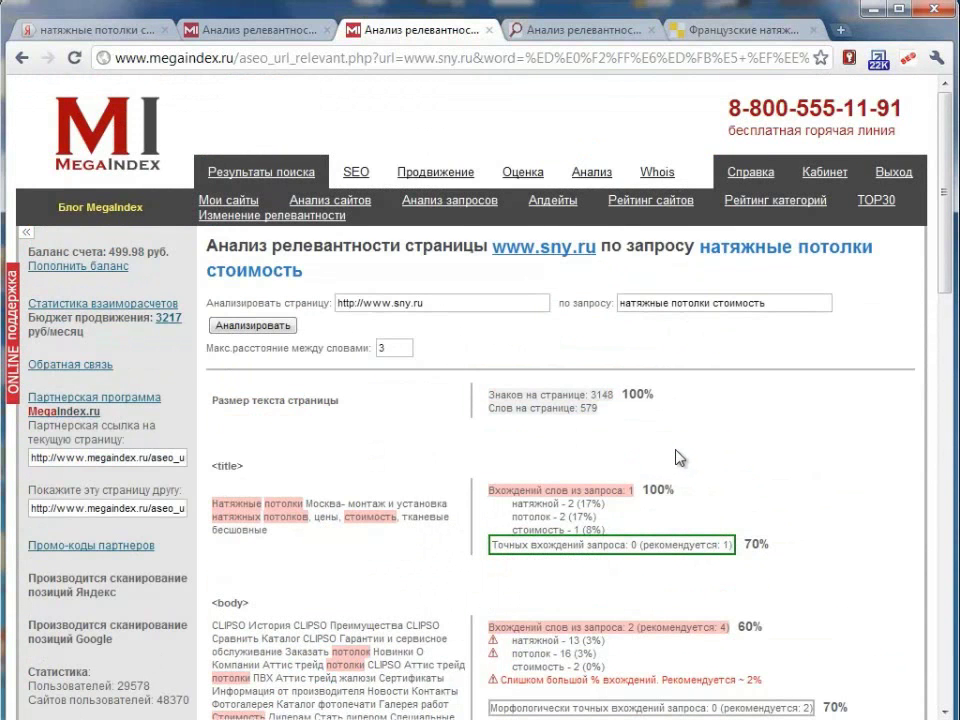
Step: In SEOlib, shorten the keyword phrase to "натяжные потолки", run the text relevance check again and dismiss the completion notice
click(546, 32)
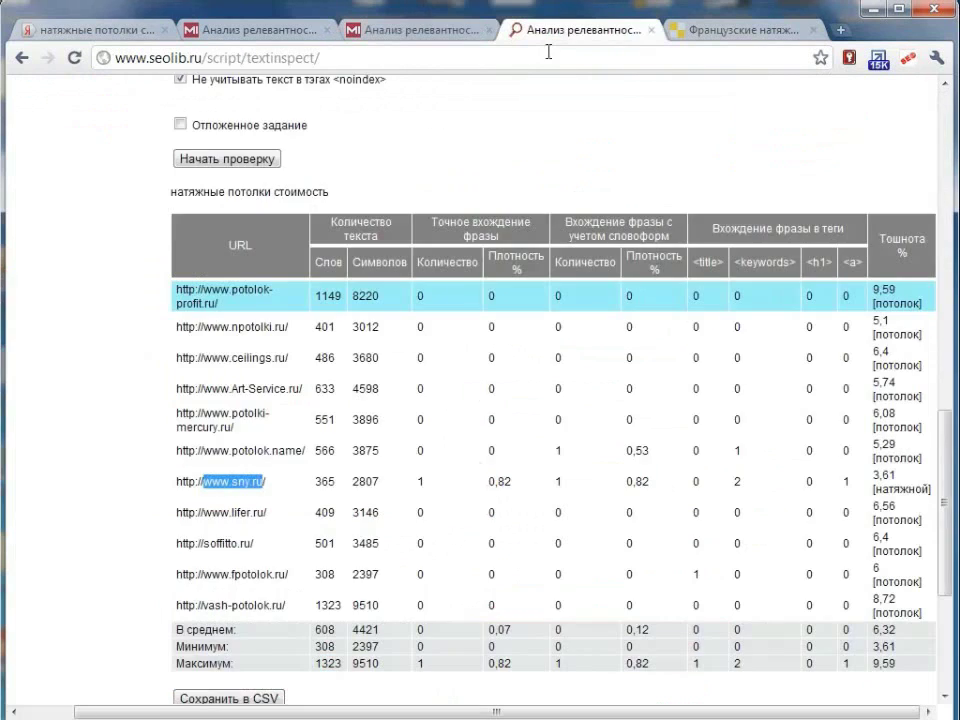
scroll(338, 369, up, 3)
scroll(338, 369, up, 5)
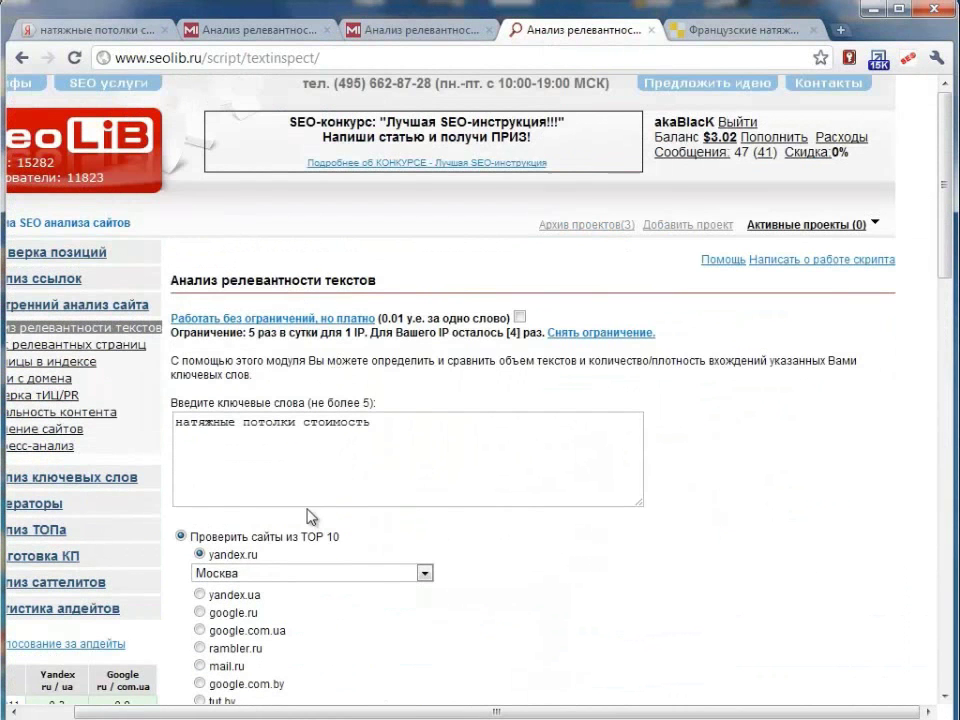
double_click(331, 421)
key(BackSpace)
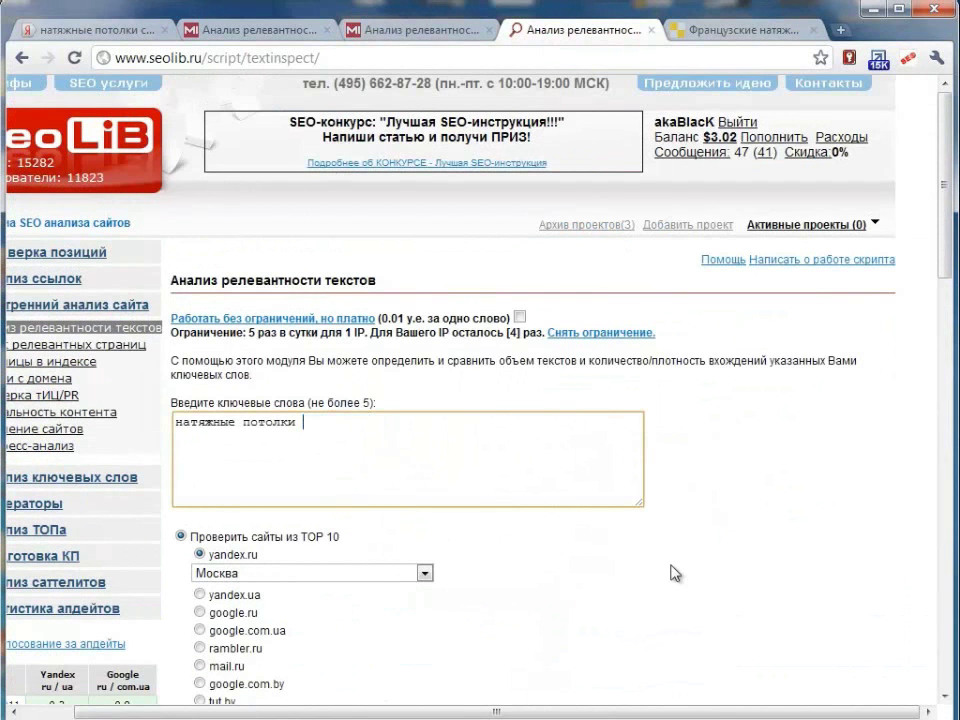
scroll(439, 522, down, 7)
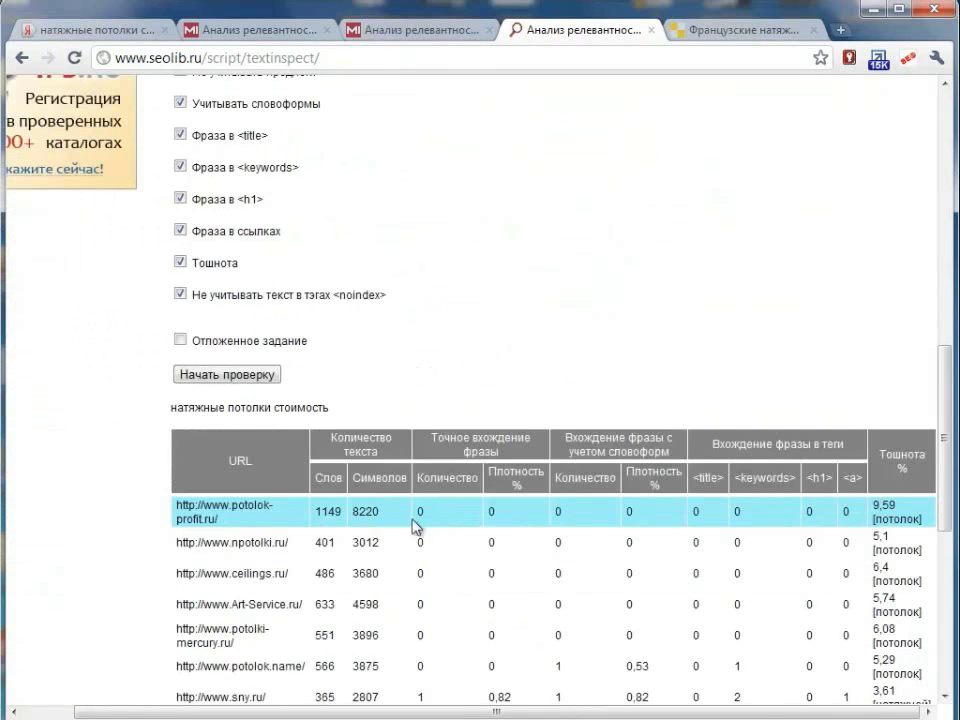
click(246, 376)
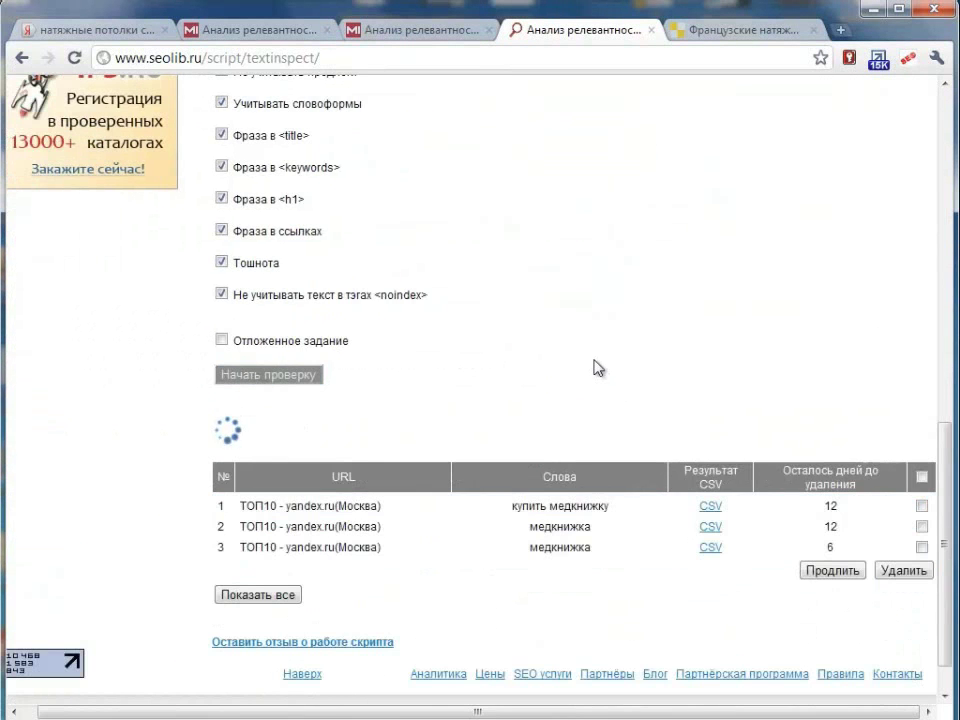
scroll(597, 381, up, 3)
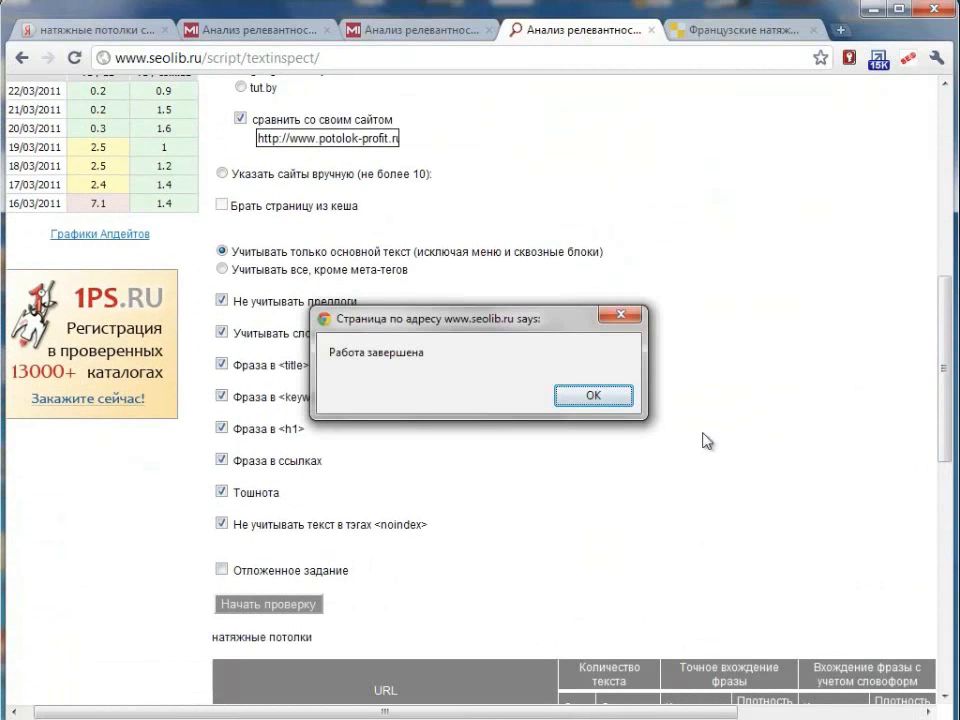
click(625, 396)
Step: Examine the "натяжные потолки" comparison table across all columns, including the text volume and phrase density of the soffitto.ru row
scroll(731, 403, down, 4)
drag(702, 713, 841, 715)
scroll(731, 497, down, 1)
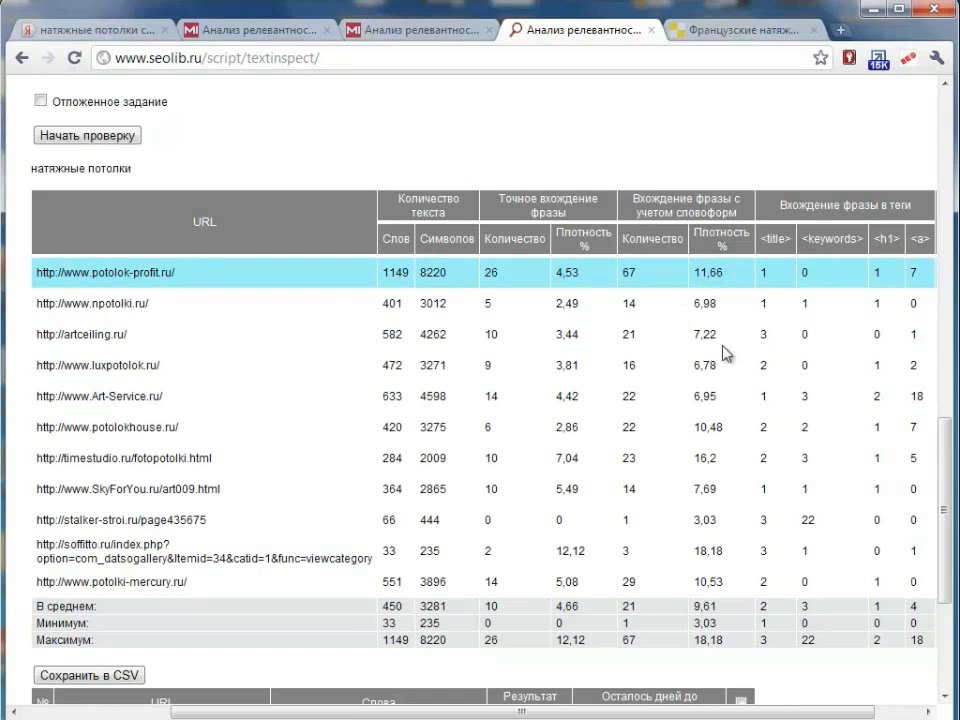
scroll(690, 310, right, 2)
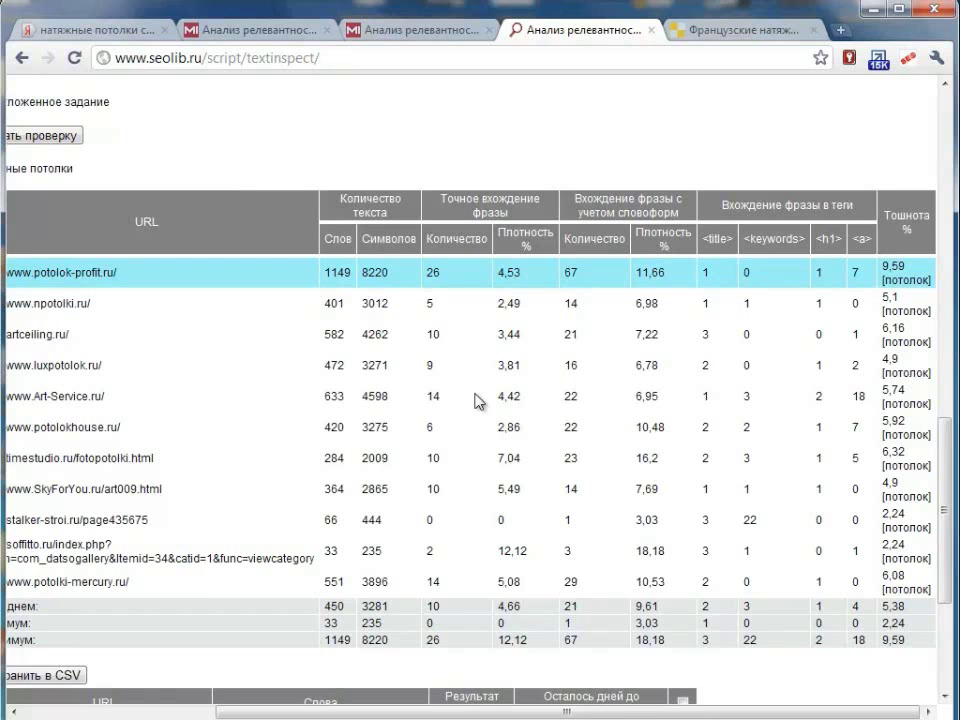
drag(322, 551, 684, 549)
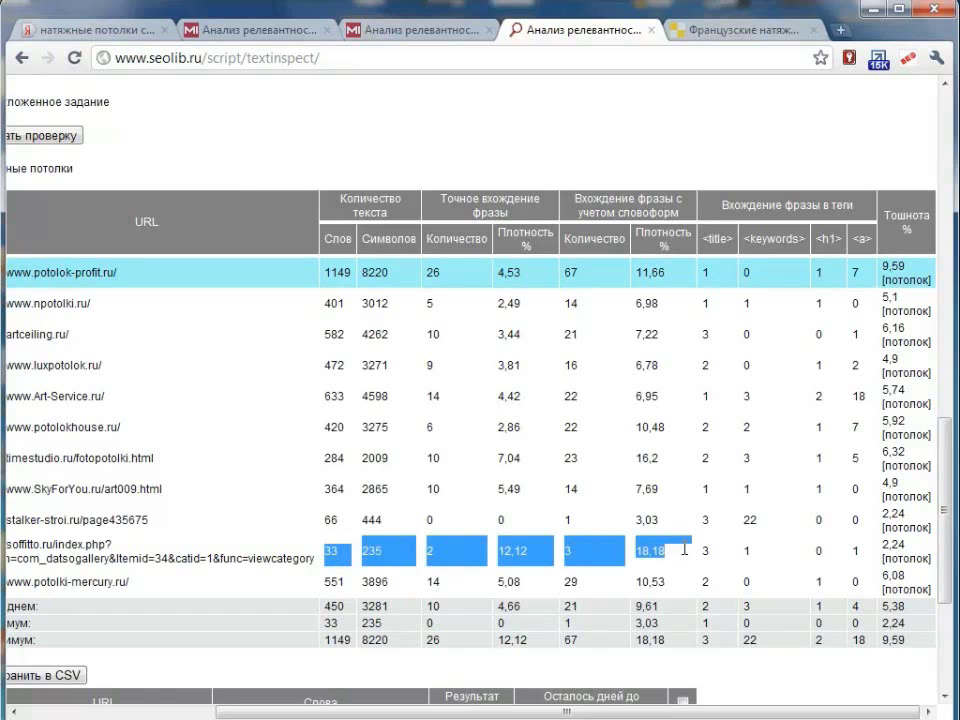
click(680, 565)
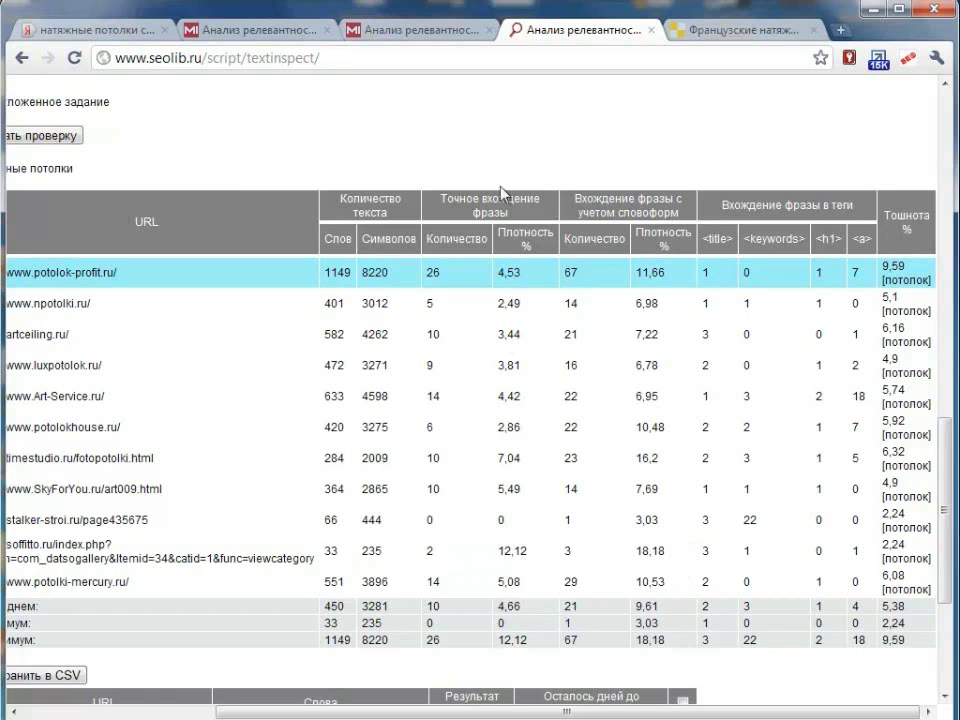
Step: In the MegaIndex report for potolok-profit.ru, shorten the query to "натяжные потолки" and rerun the relevance analysis
drag(500, 551, 522, 550)
click(512, 551)
click(255, 30)
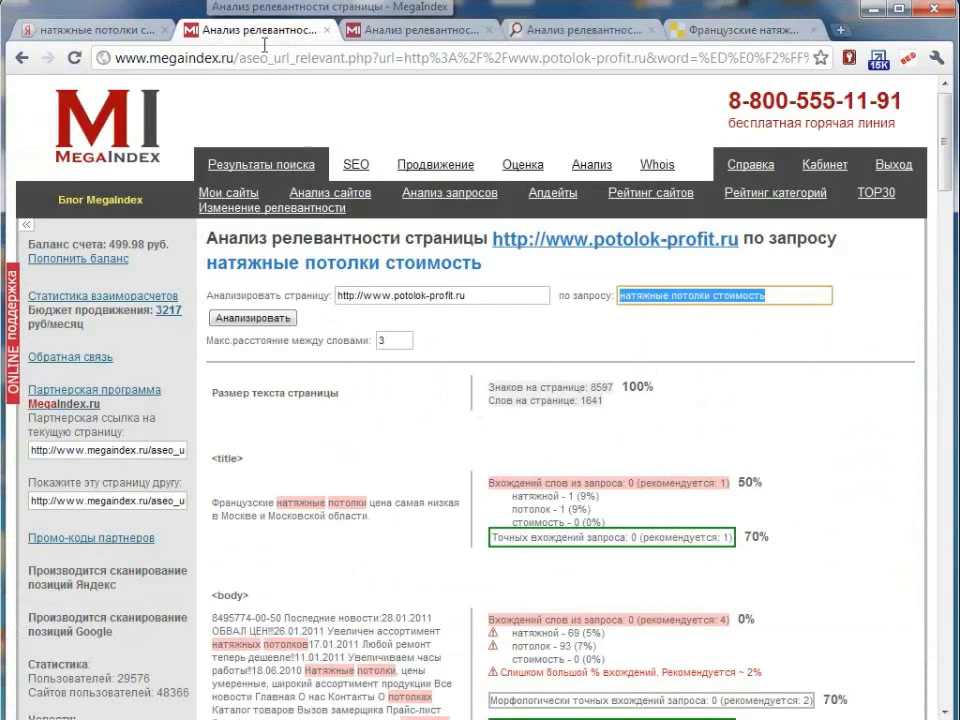
drag(712, 296, 791, 300)
key(BackSpace)
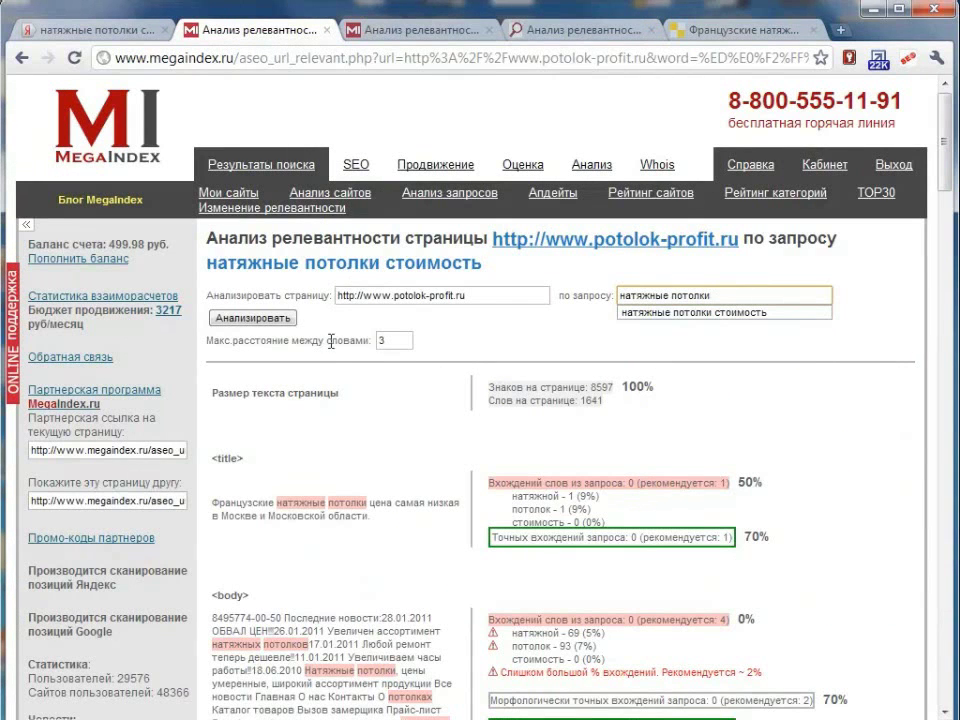
click(265, 318)
click(422, 30)
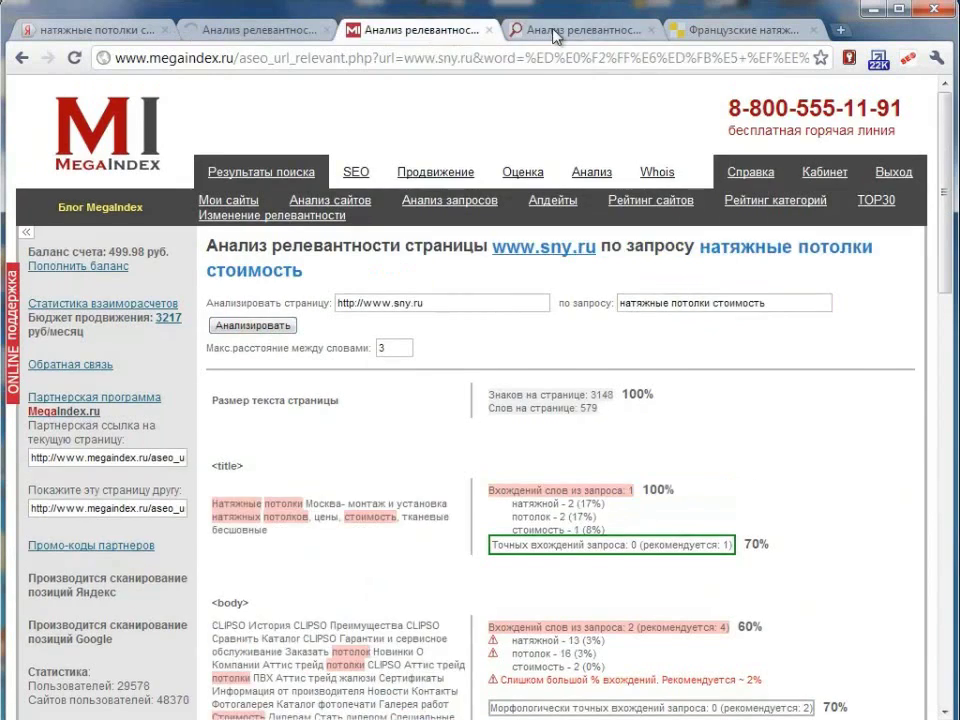
click(553, 30)
drag(266, 712, 178, 712)
drag(206, 303, 125, 305)
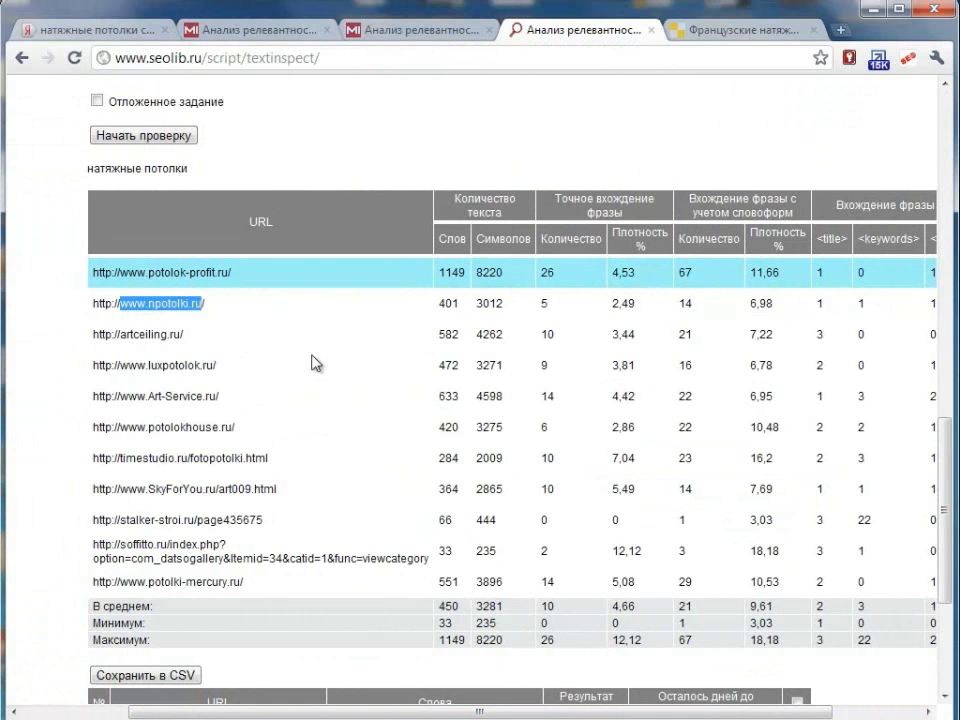
click(413, 31)
drag(458, 303, 337, 303)
text(www.npotolki.ru)
drag(790, 303, 699, 304)
key(BackSpace)
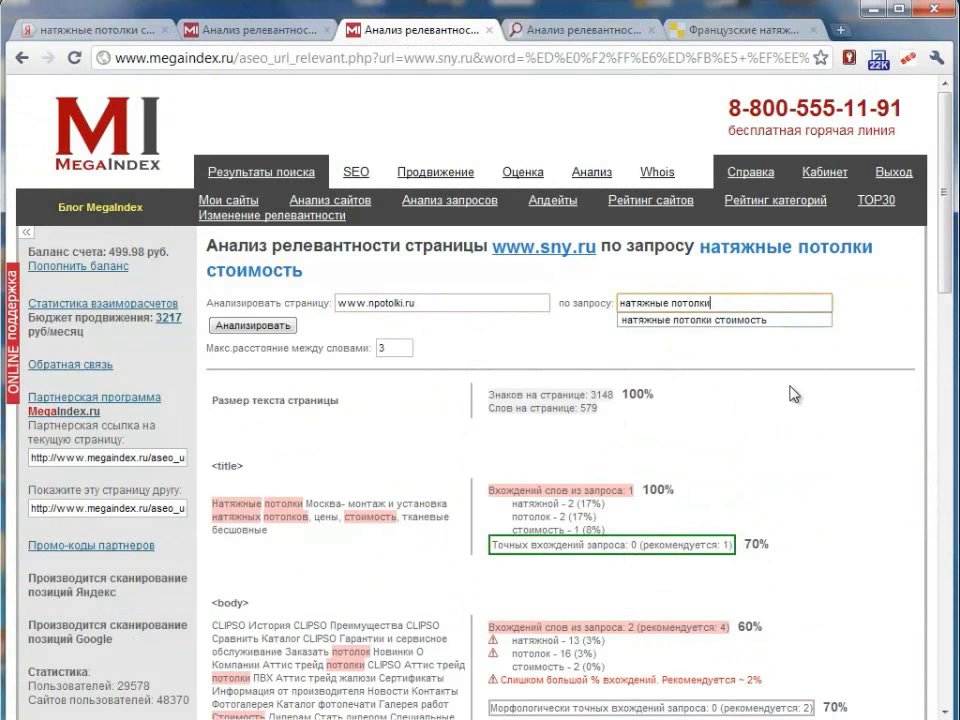
click(266, 327)
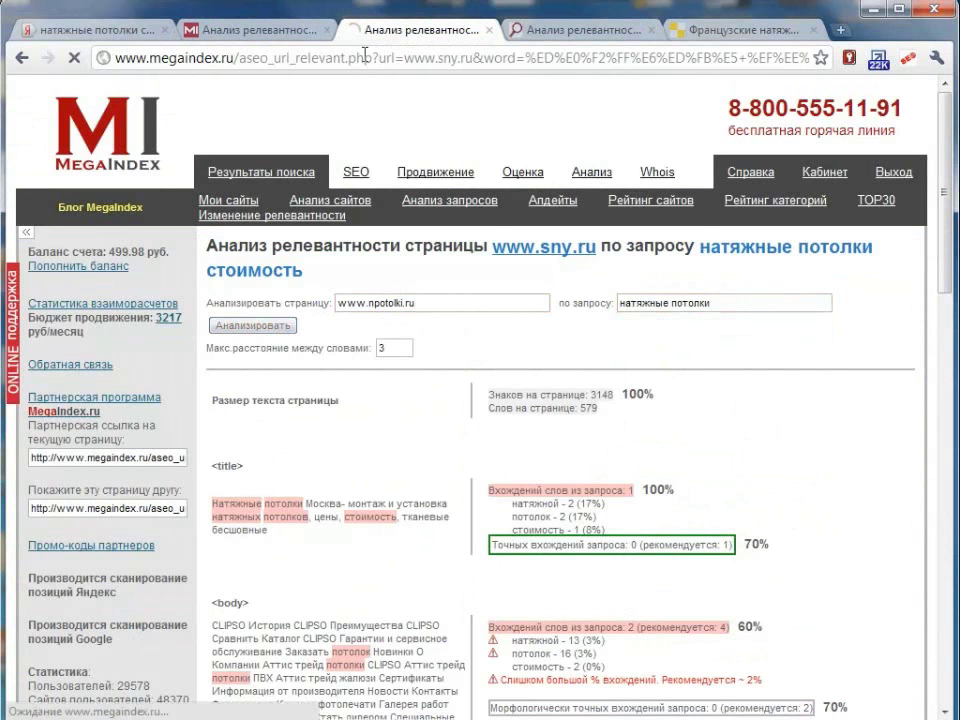
Step: Examine the potolok-profit.ru report for "натяжные потолки", from title and body occurrences through the highlighted text to the overall page relevance
click(270, 30)
scroll(806, 436, down, 2)
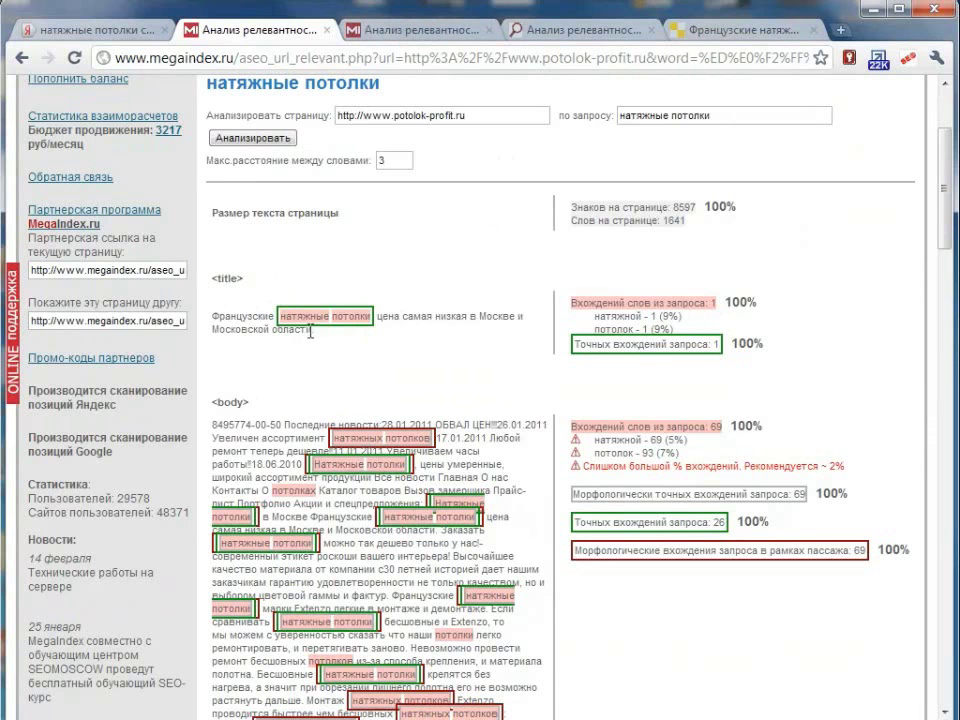
scroll(775, 532, down, 1)
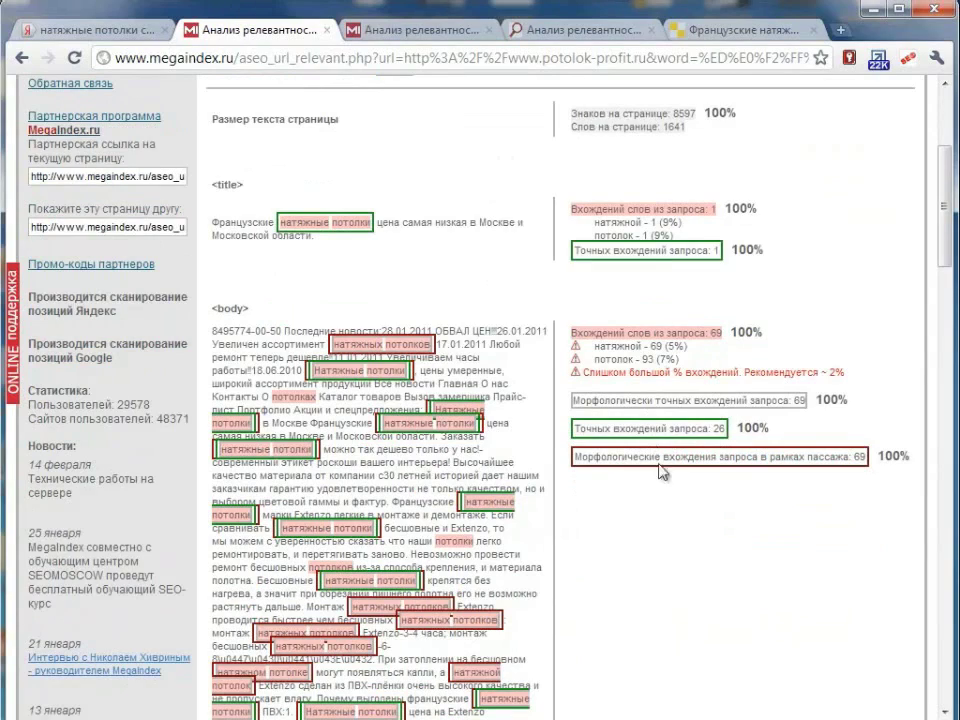
scroll(625, 545, down, 1)
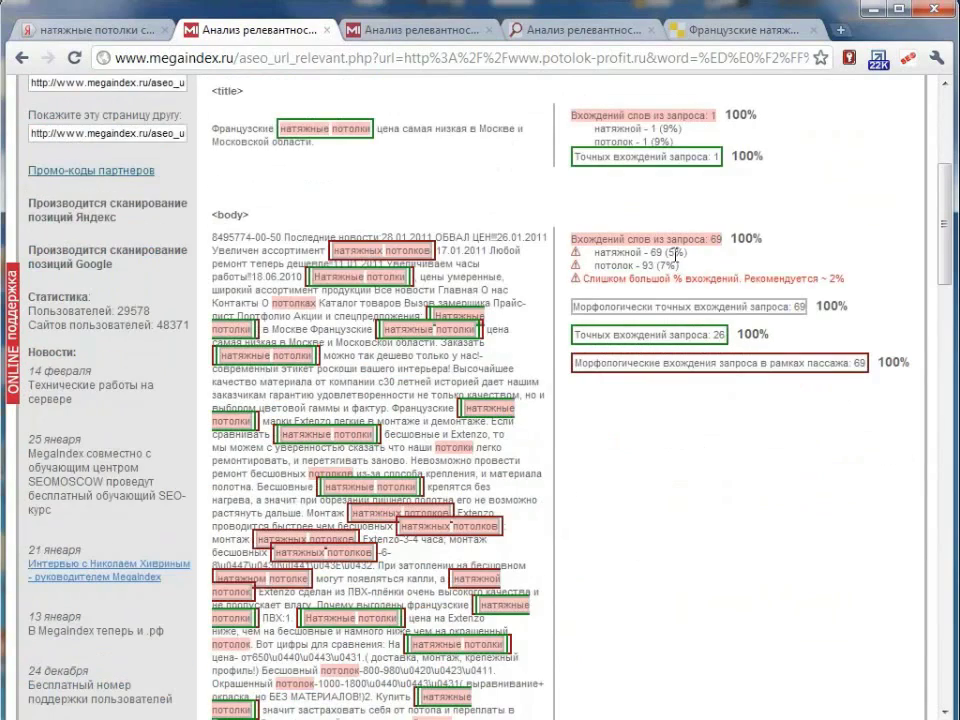
scroll(440, 280, down, 4)
scroll(441, 287, down, 10)
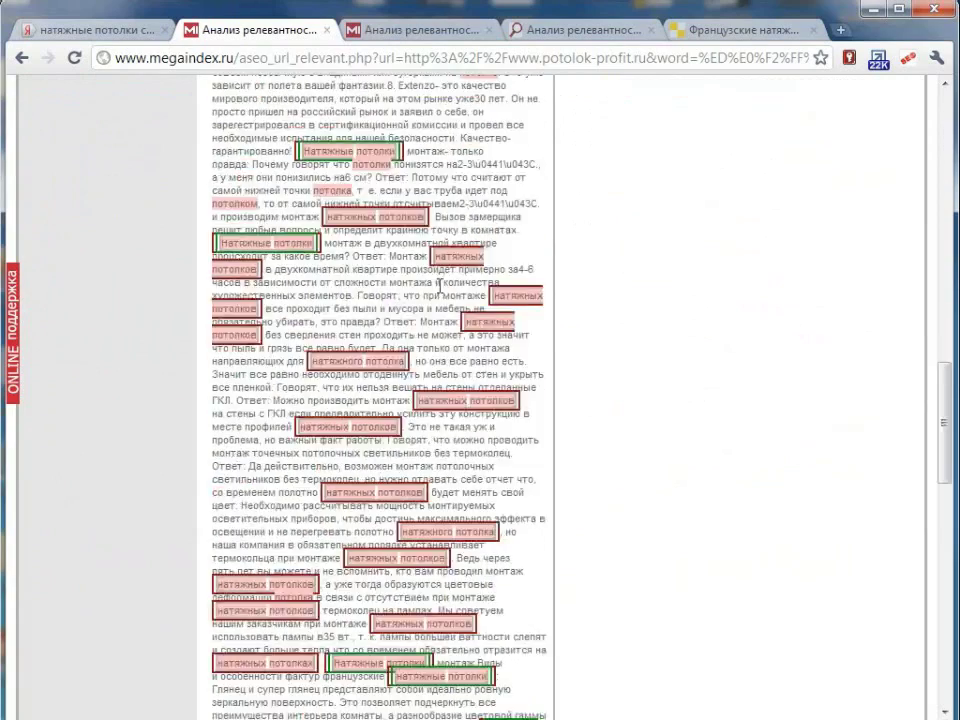
scroll(438, 430, down, 3)
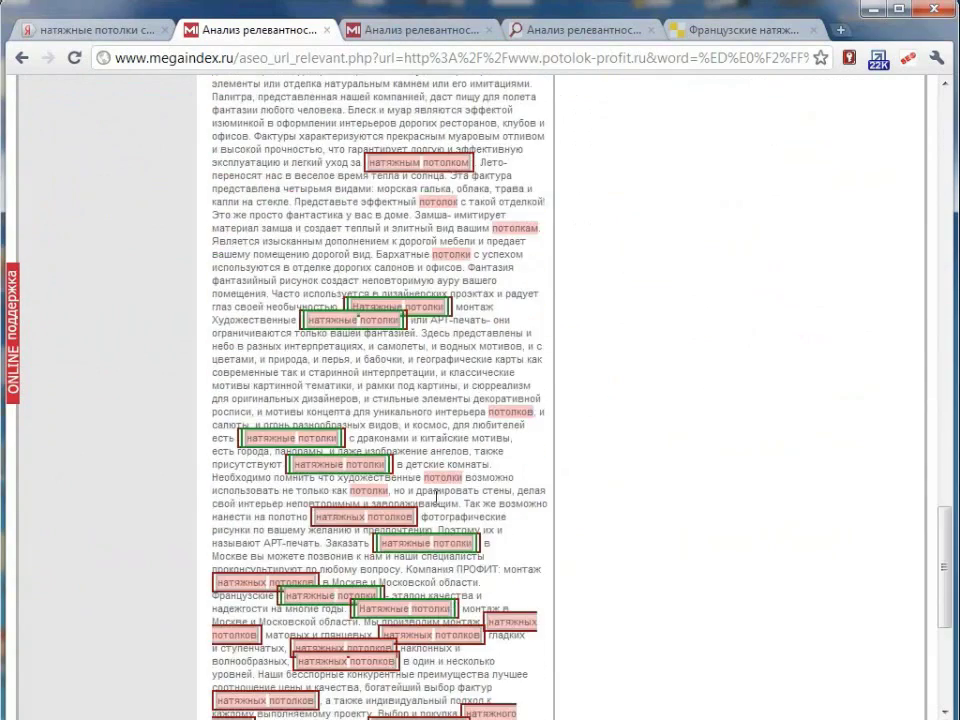
scroll(438, 430, down, 4)
scroll(463, 536, up, 4)
scroll(469, 521, up, 20)
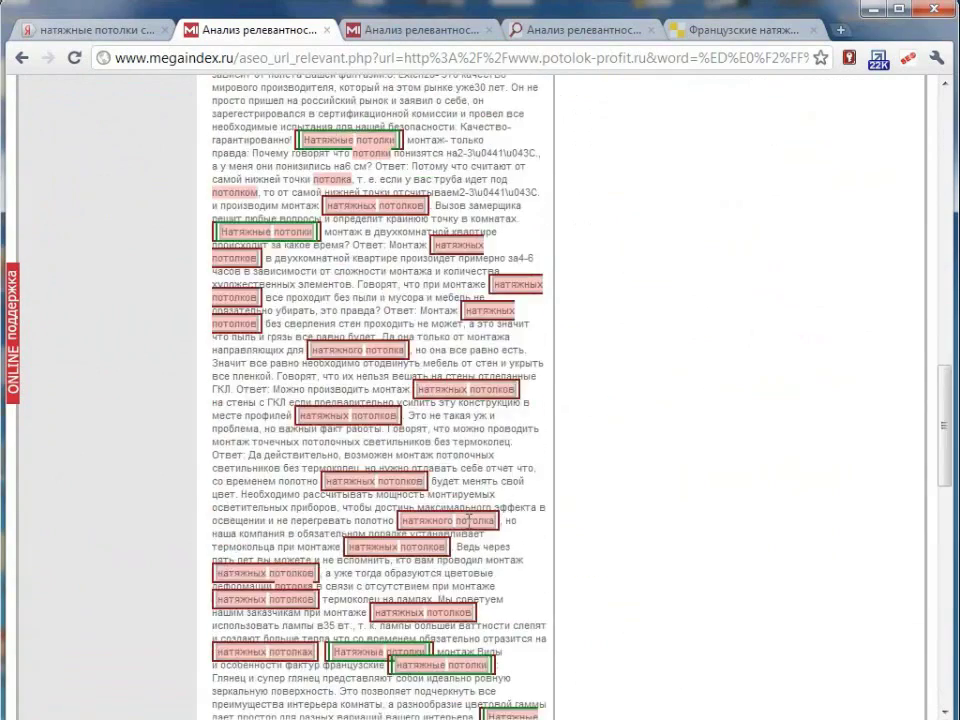
scroll(475, 530, down, 6)
scroll(475, 530, down, 15)
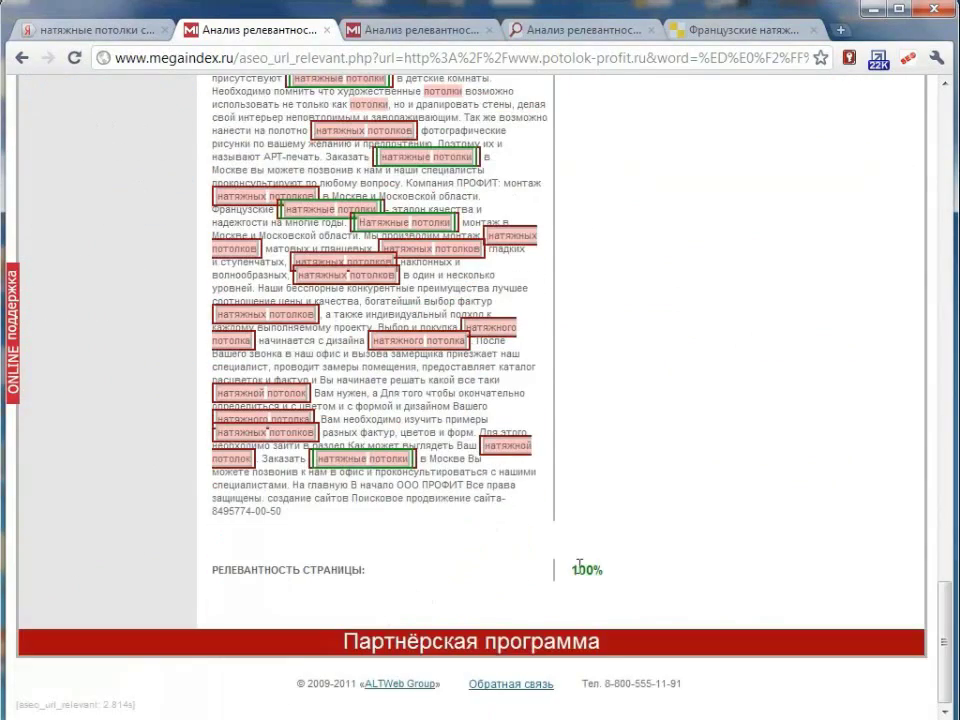
scroll(662, 422, up, 10)
scroll(662, 422, up, 10)
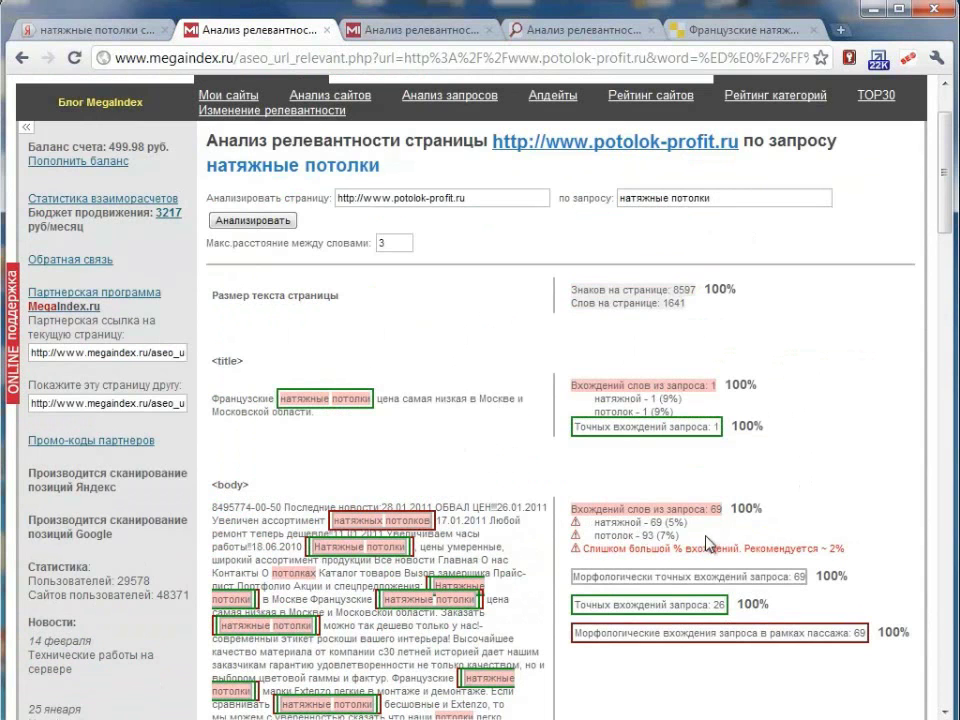
click(428, 37)
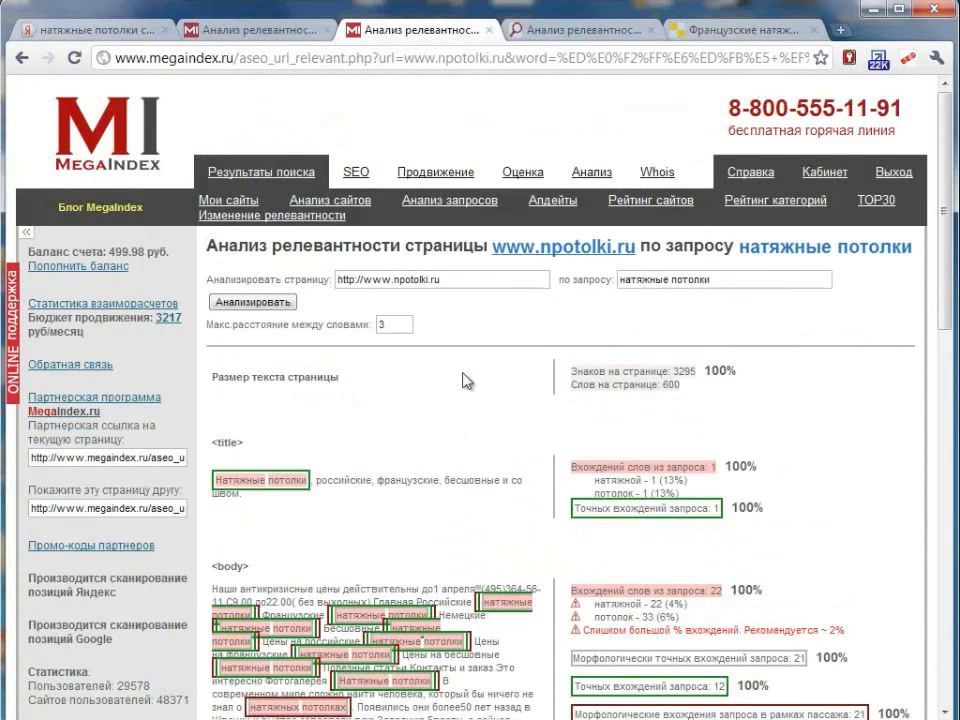
scroll(548, 397, down, 1)
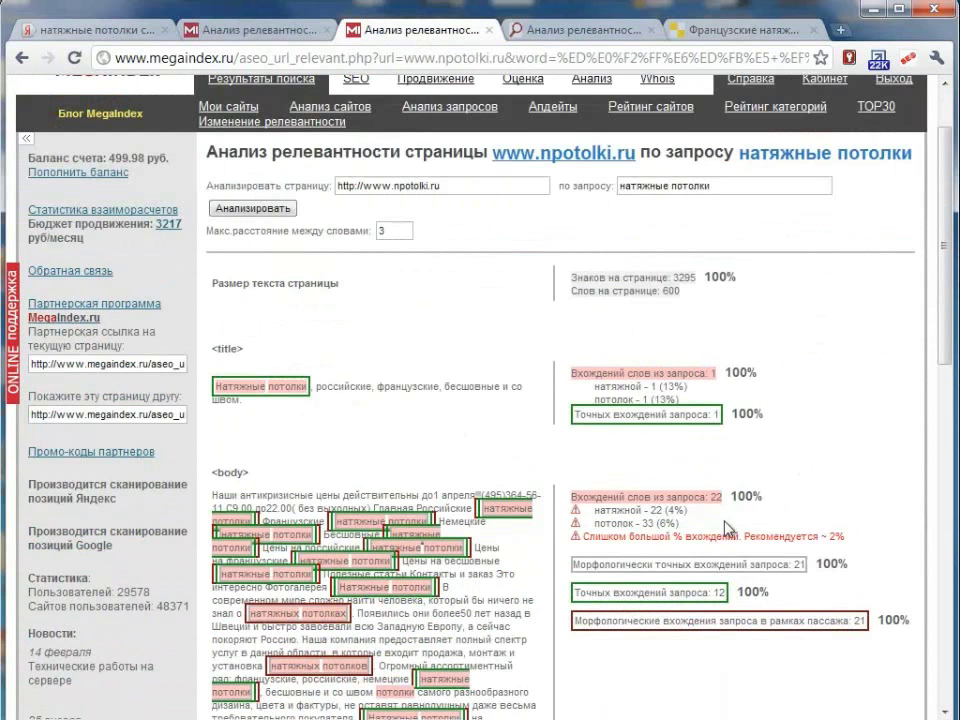
scroll(440, 310, down, 1)
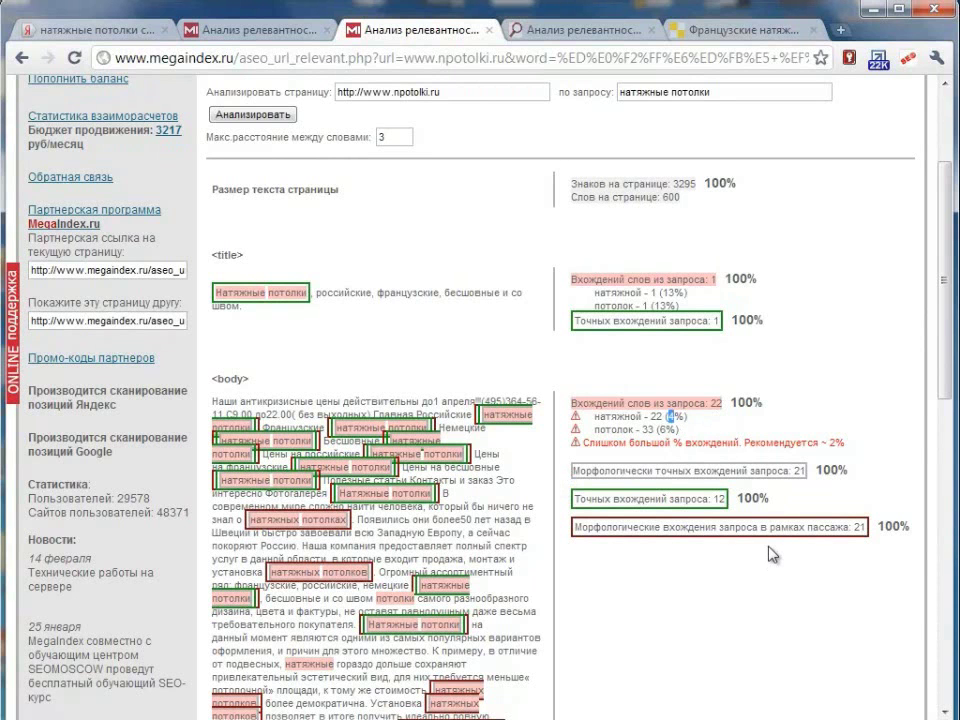
click(776, 432)
drag(666, 417, 676, 417)
drag(669, 429, 684, 429)
click(707, 549)
scroll(700, 580, down, 5)
scroll(651, 317, up, 6)
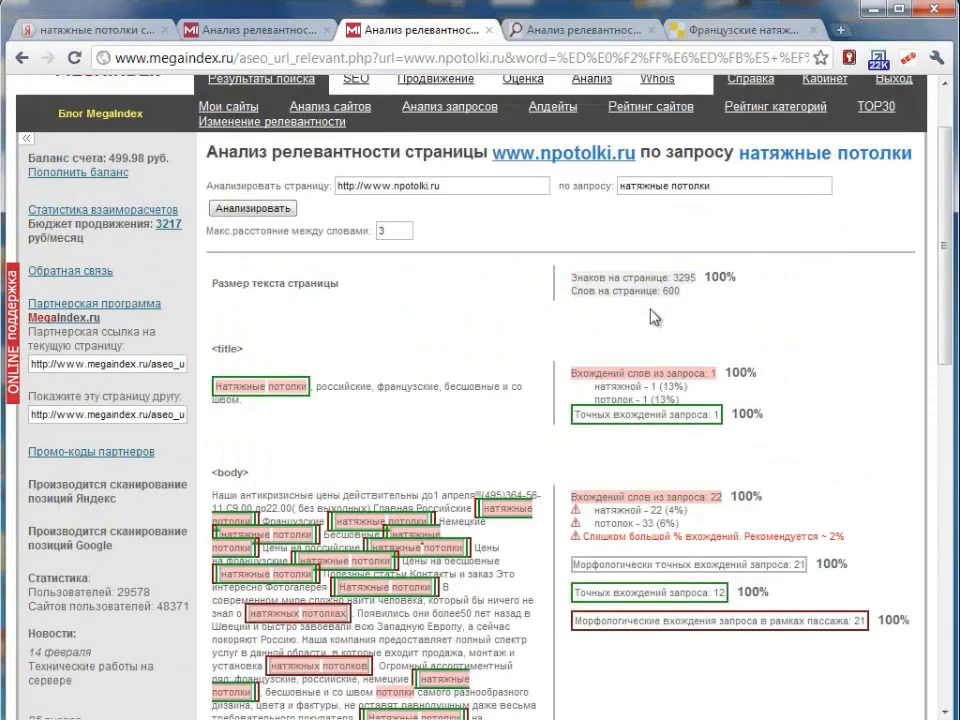